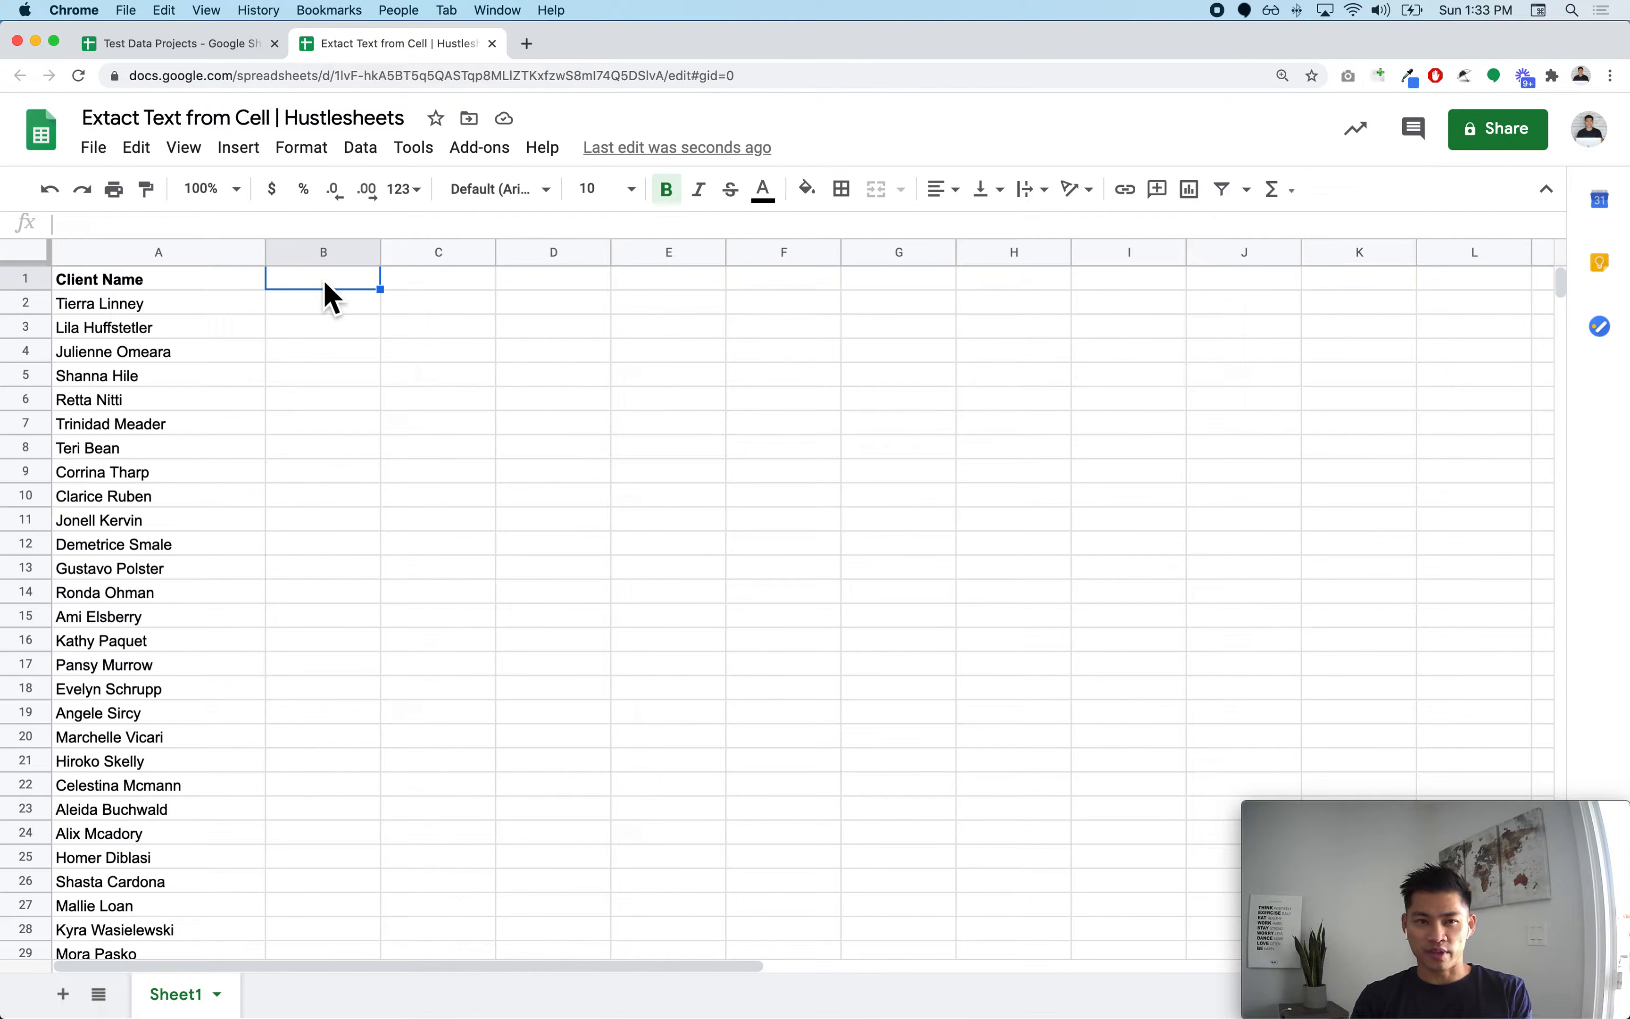
Step: Add the header First Name in cell B1
text(Fir)
key(BackSpace)
key(BackSpace)
key(BackSpace)
text(First Name)
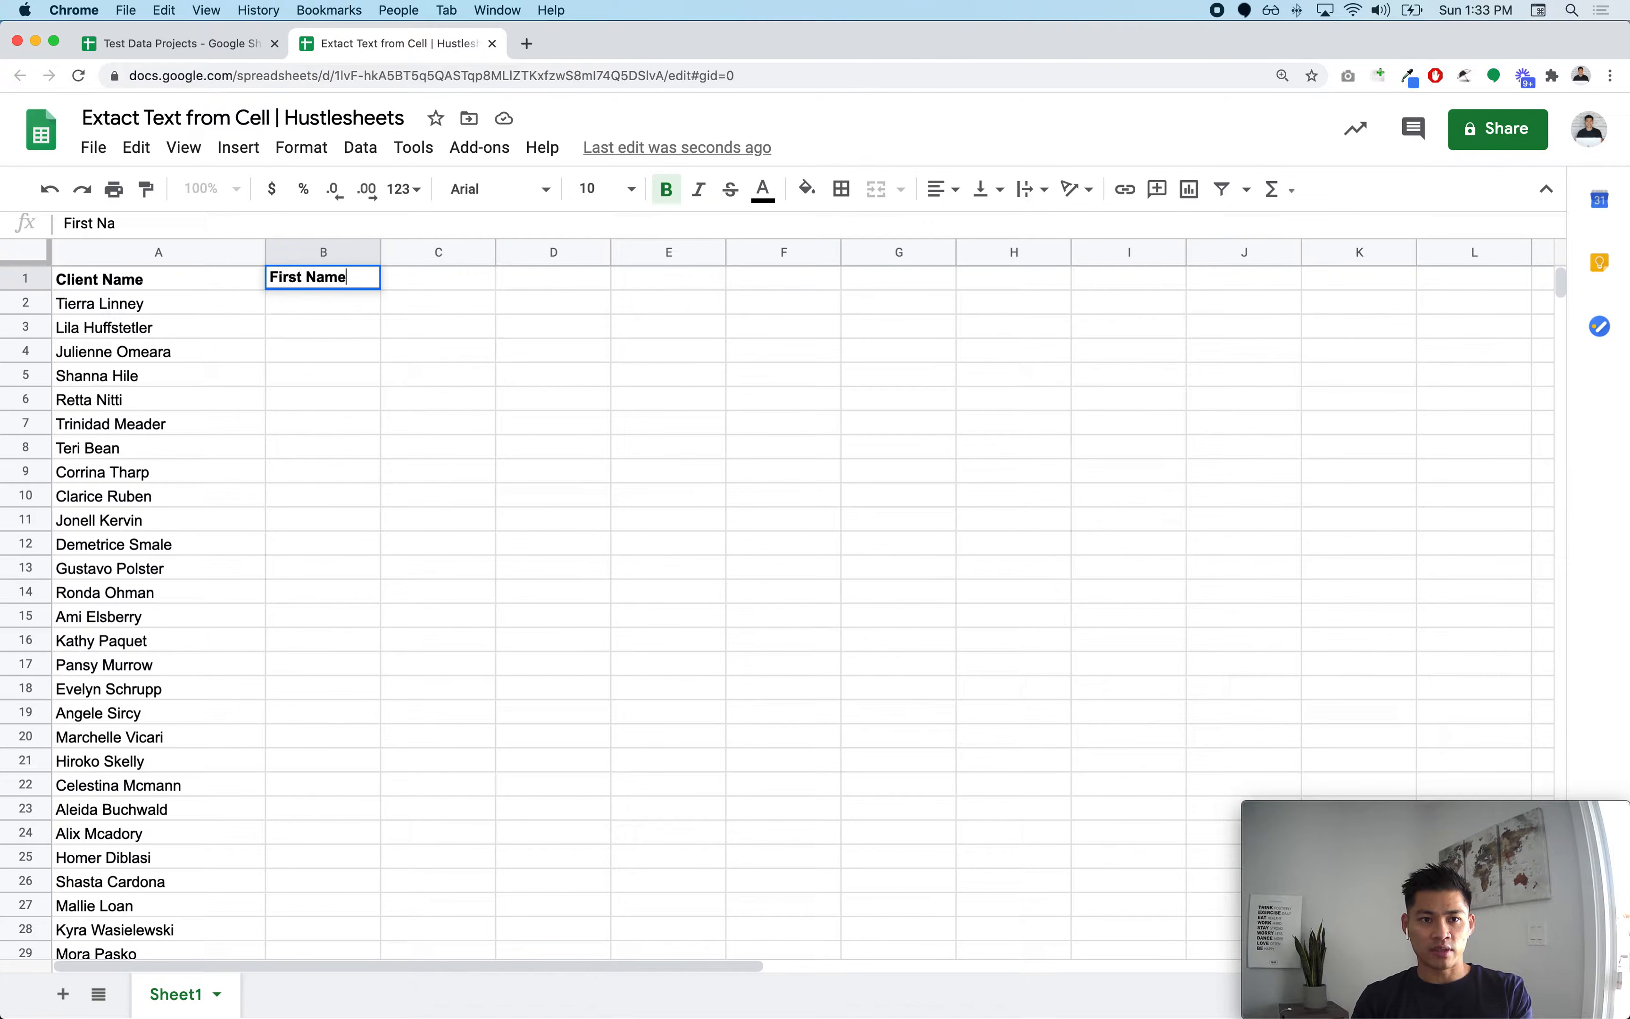
key(Return)
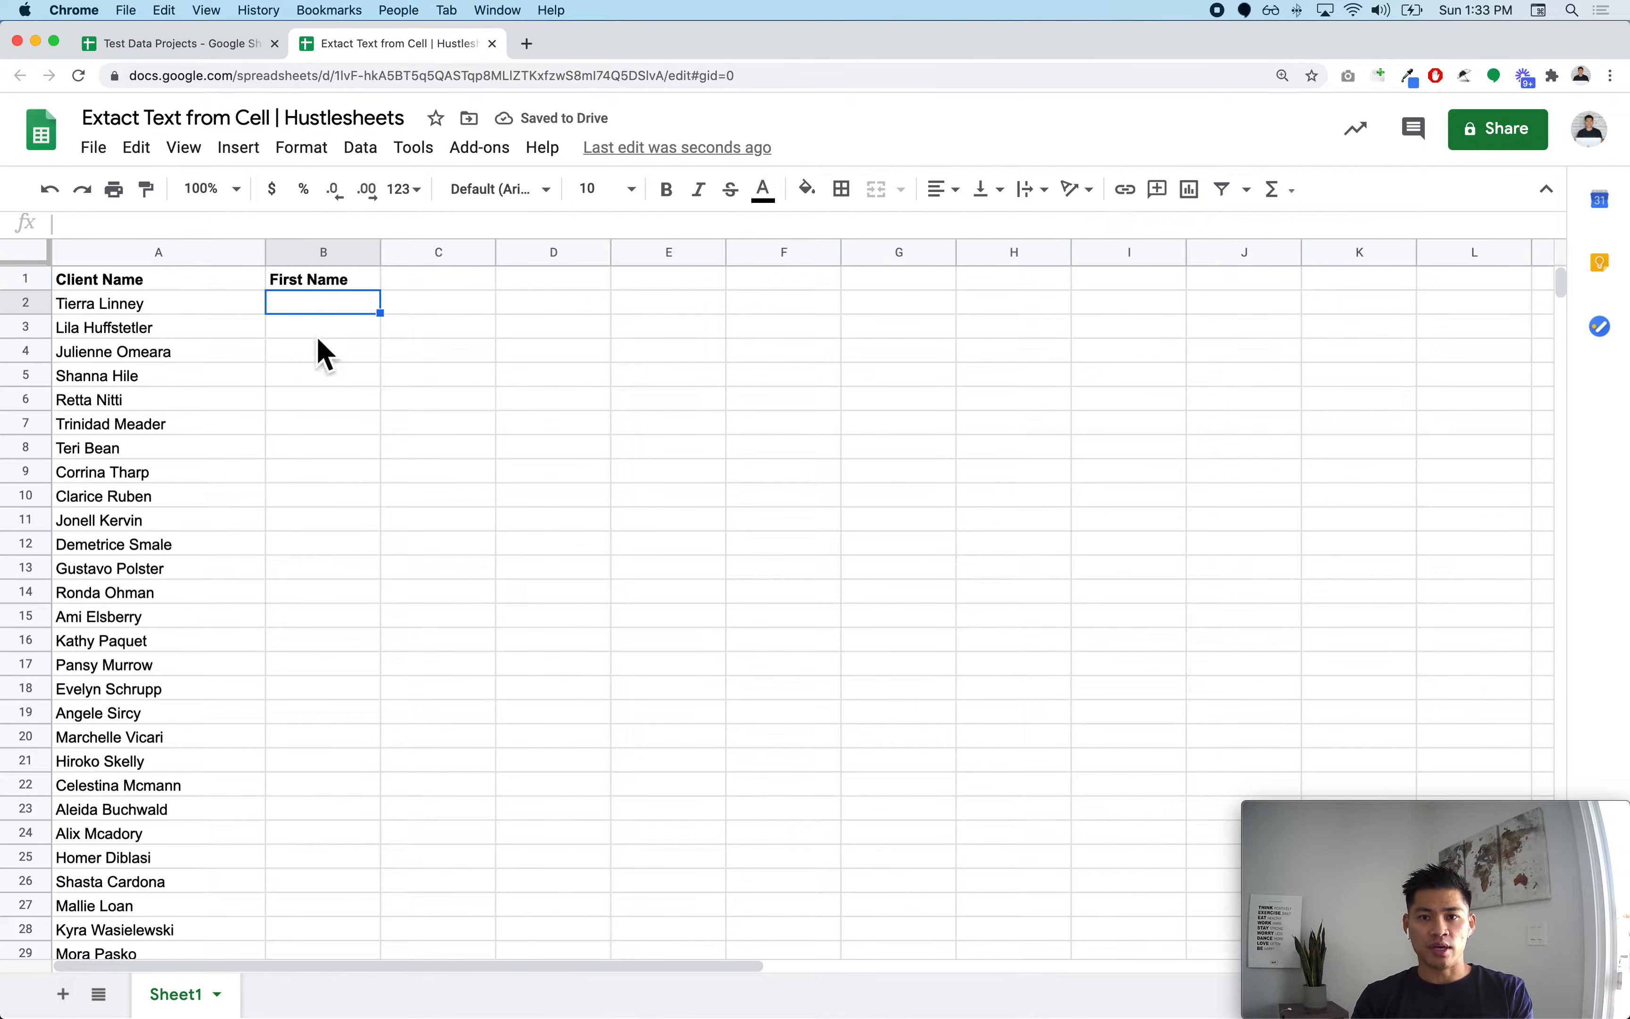
Step: Enter the formula =SPLIT(A2," ") in B2 to split the first client name at spaces
text(=)
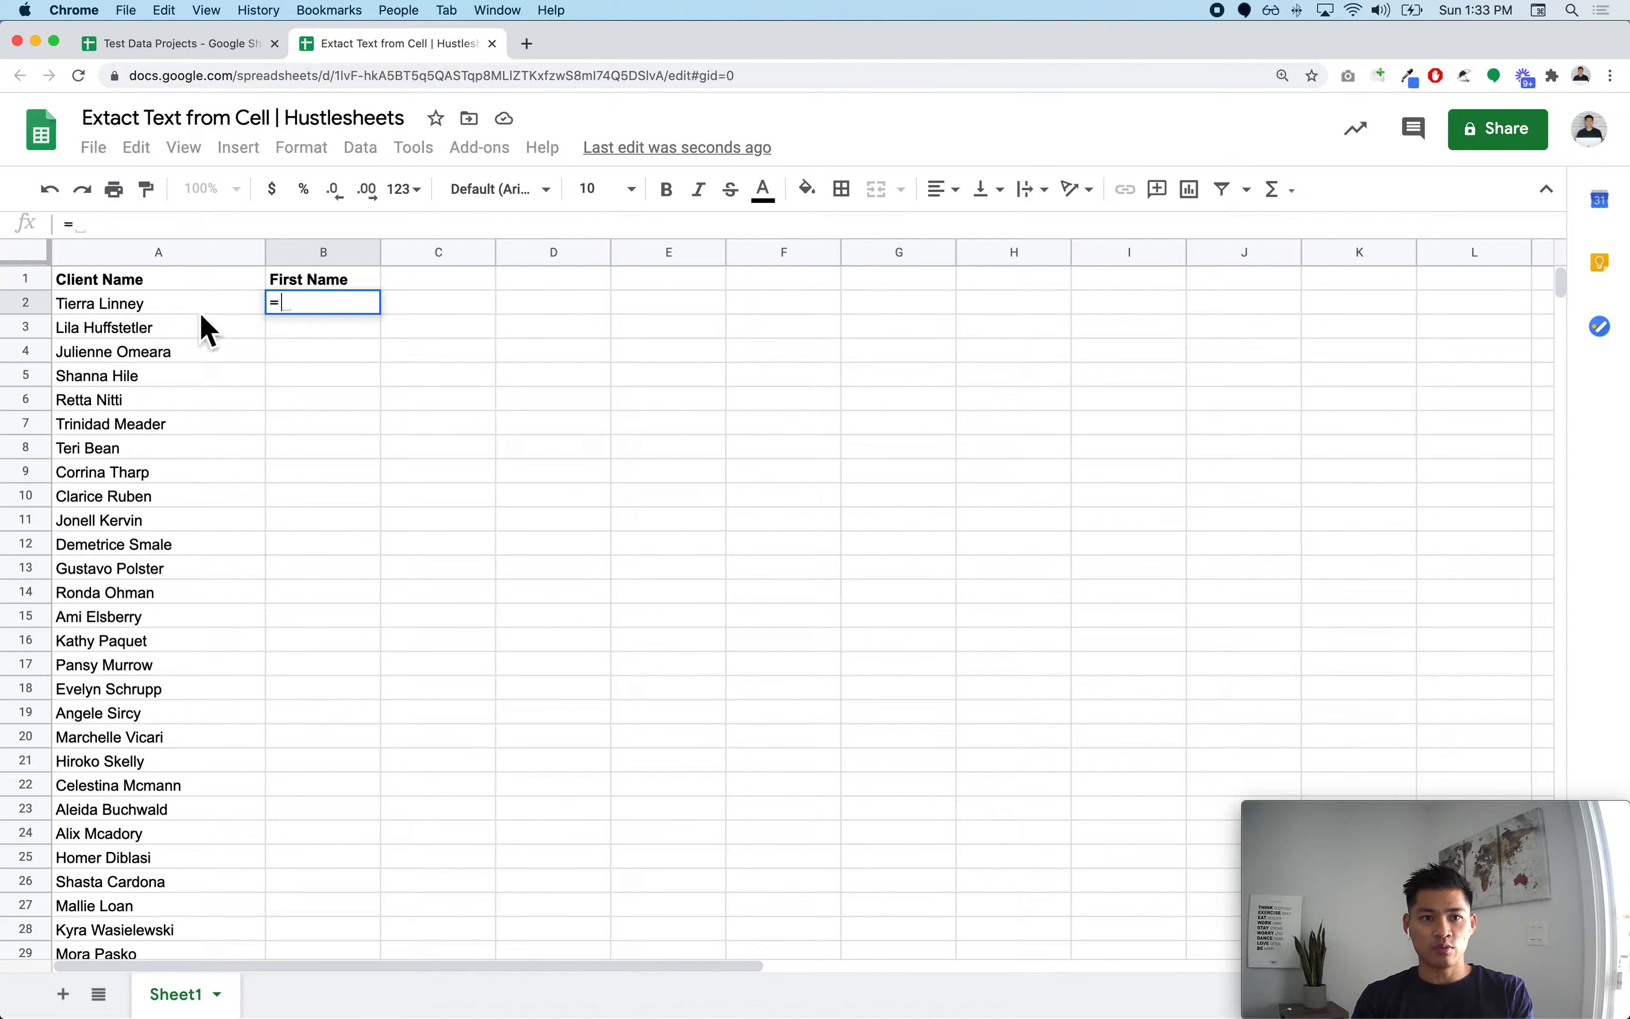
click(178, 312)
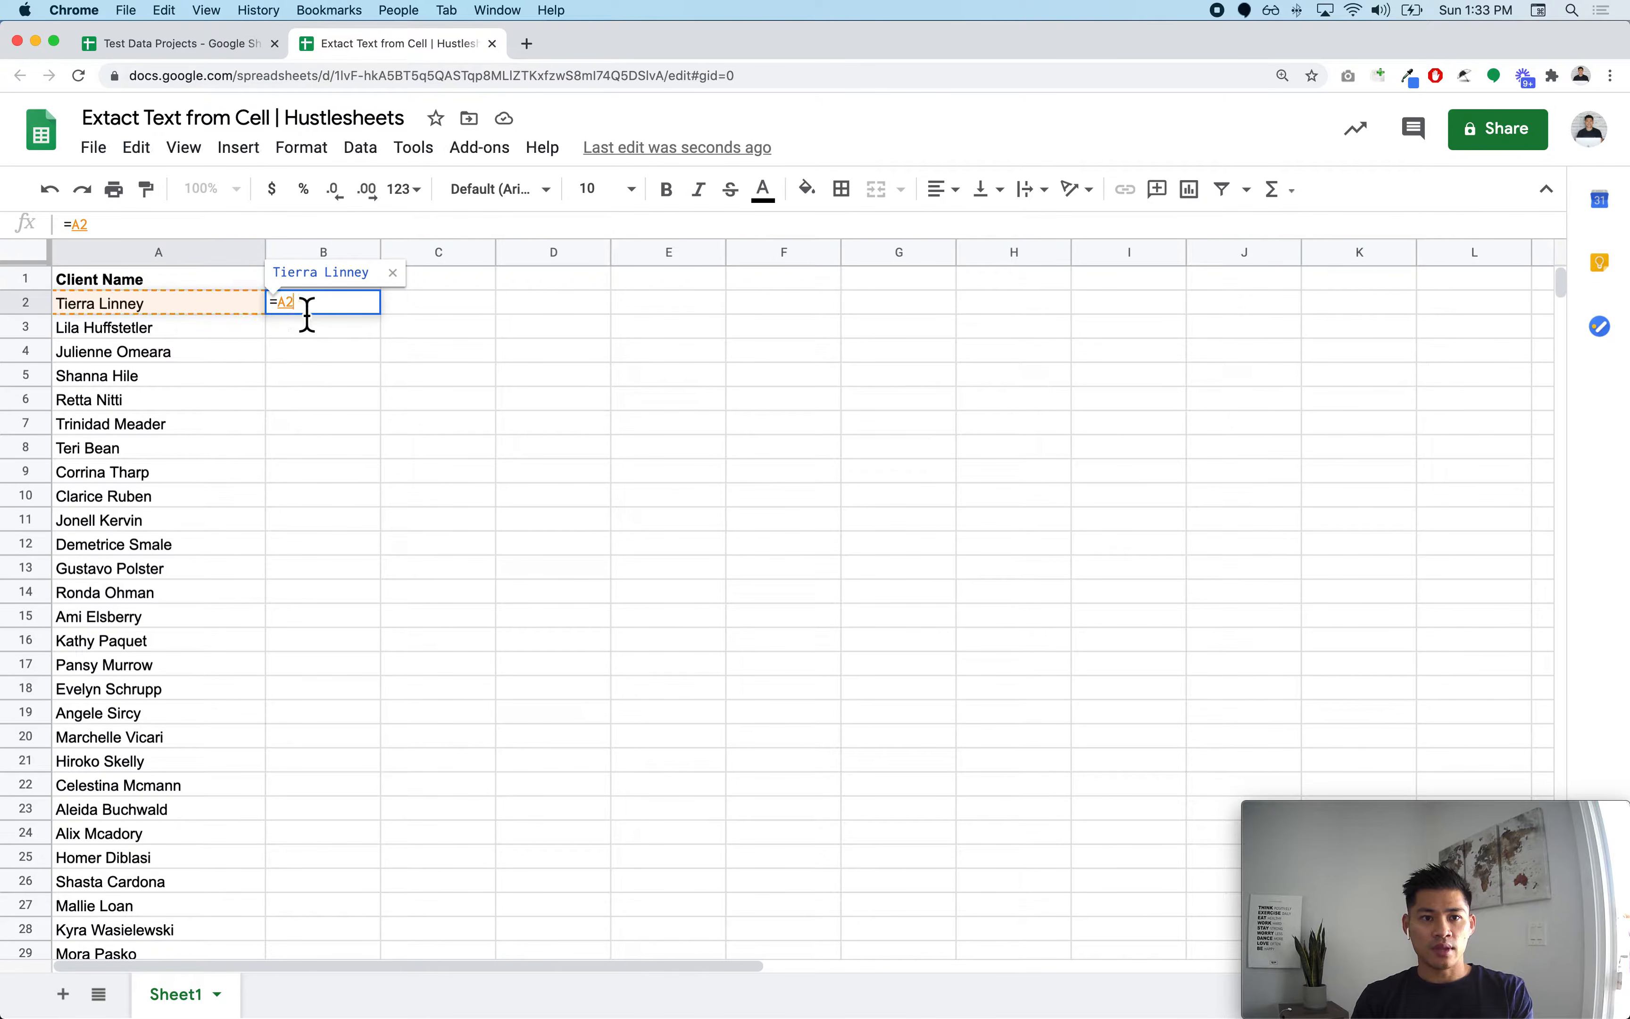
key(BackSpace)
key(BackSpace)
text(split)
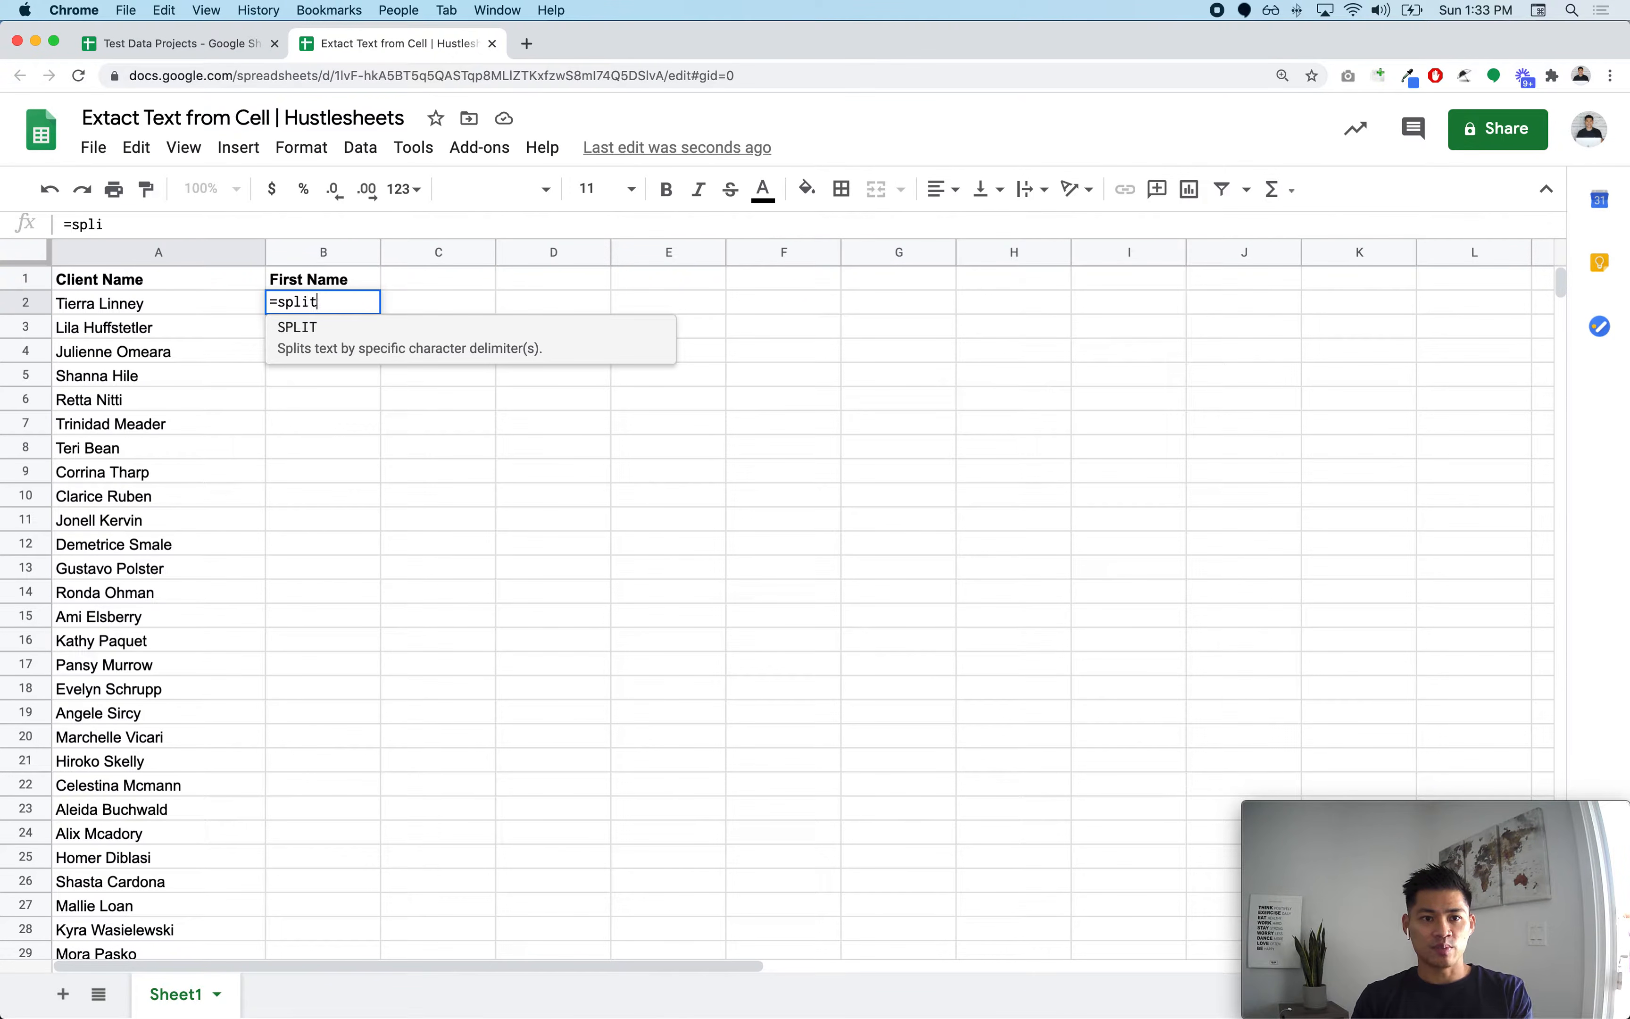
click(346, 344)
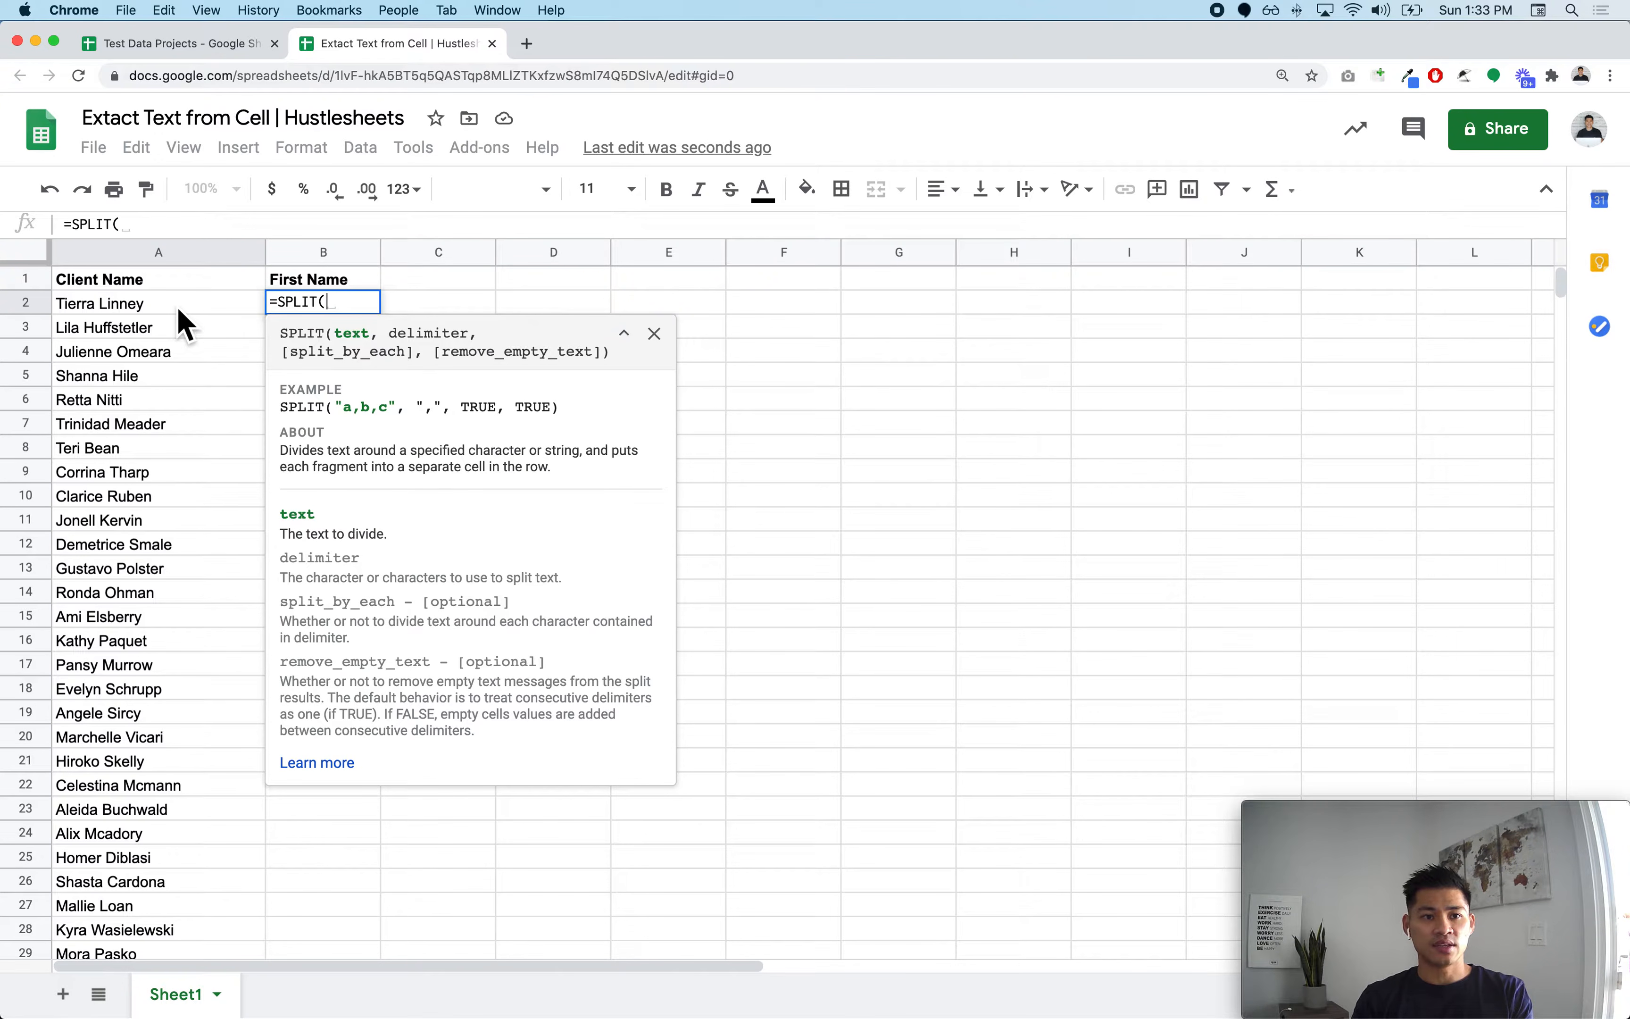
key(super+equal)
key(super+equal)
key(super+equal)
key(super+equal)
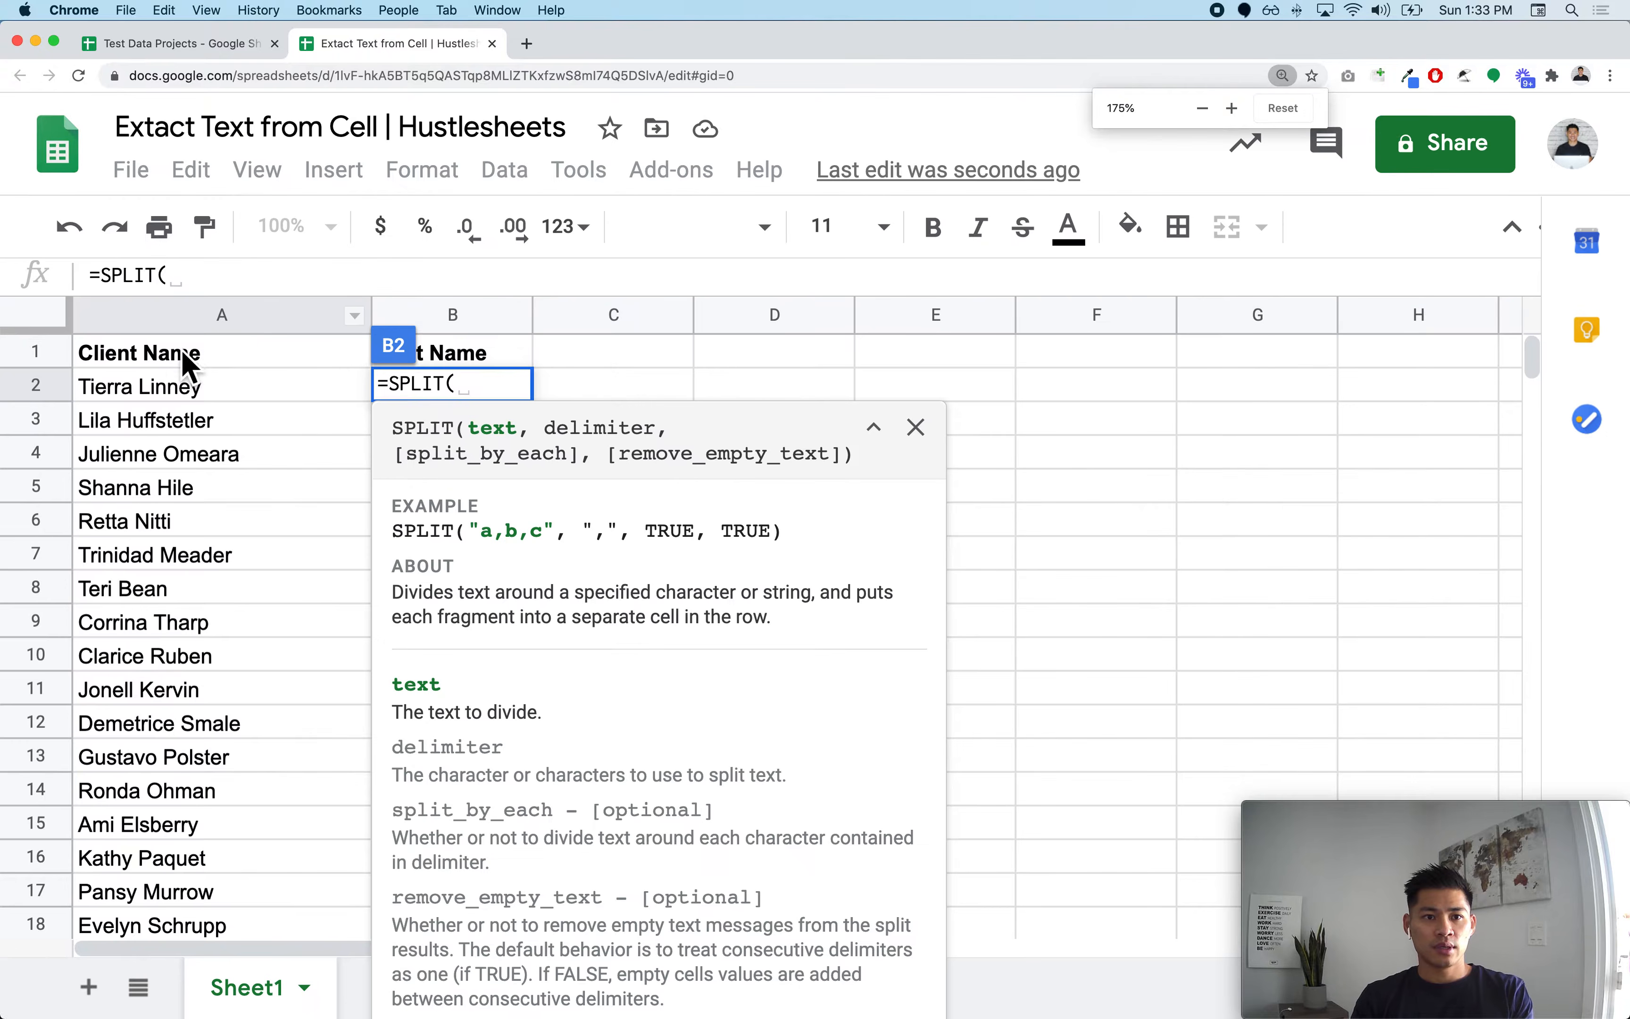
click(219, 401)
text(,)
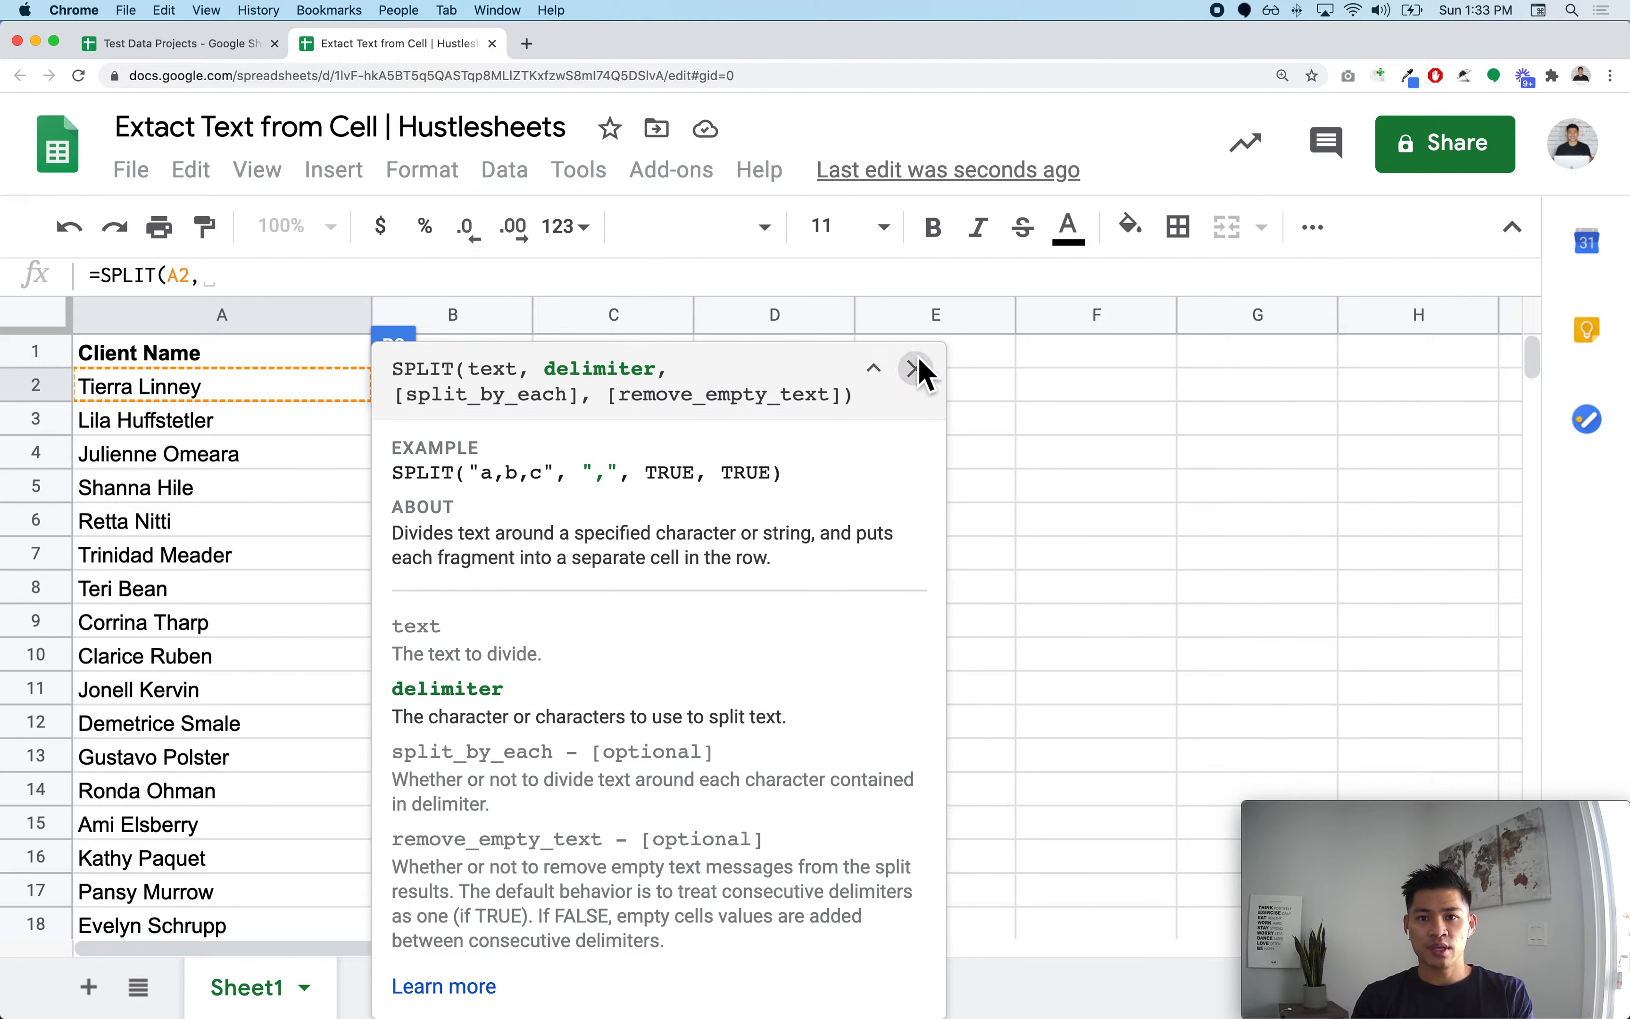
click(916, 368)
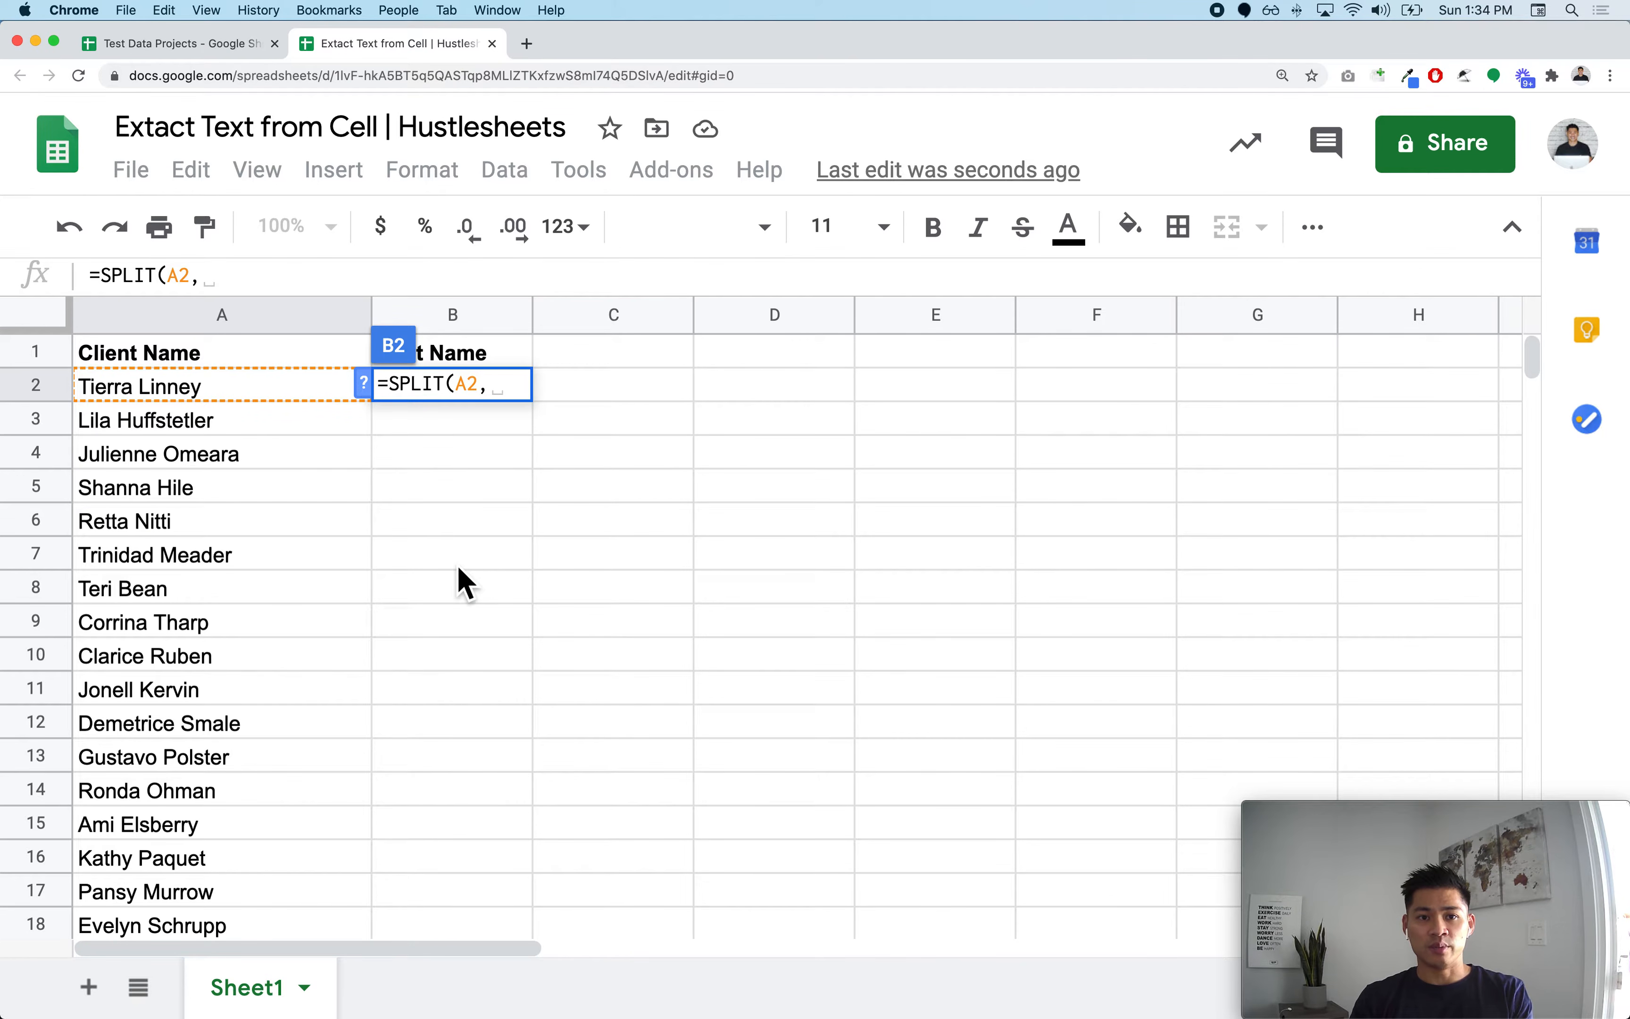
text(",)
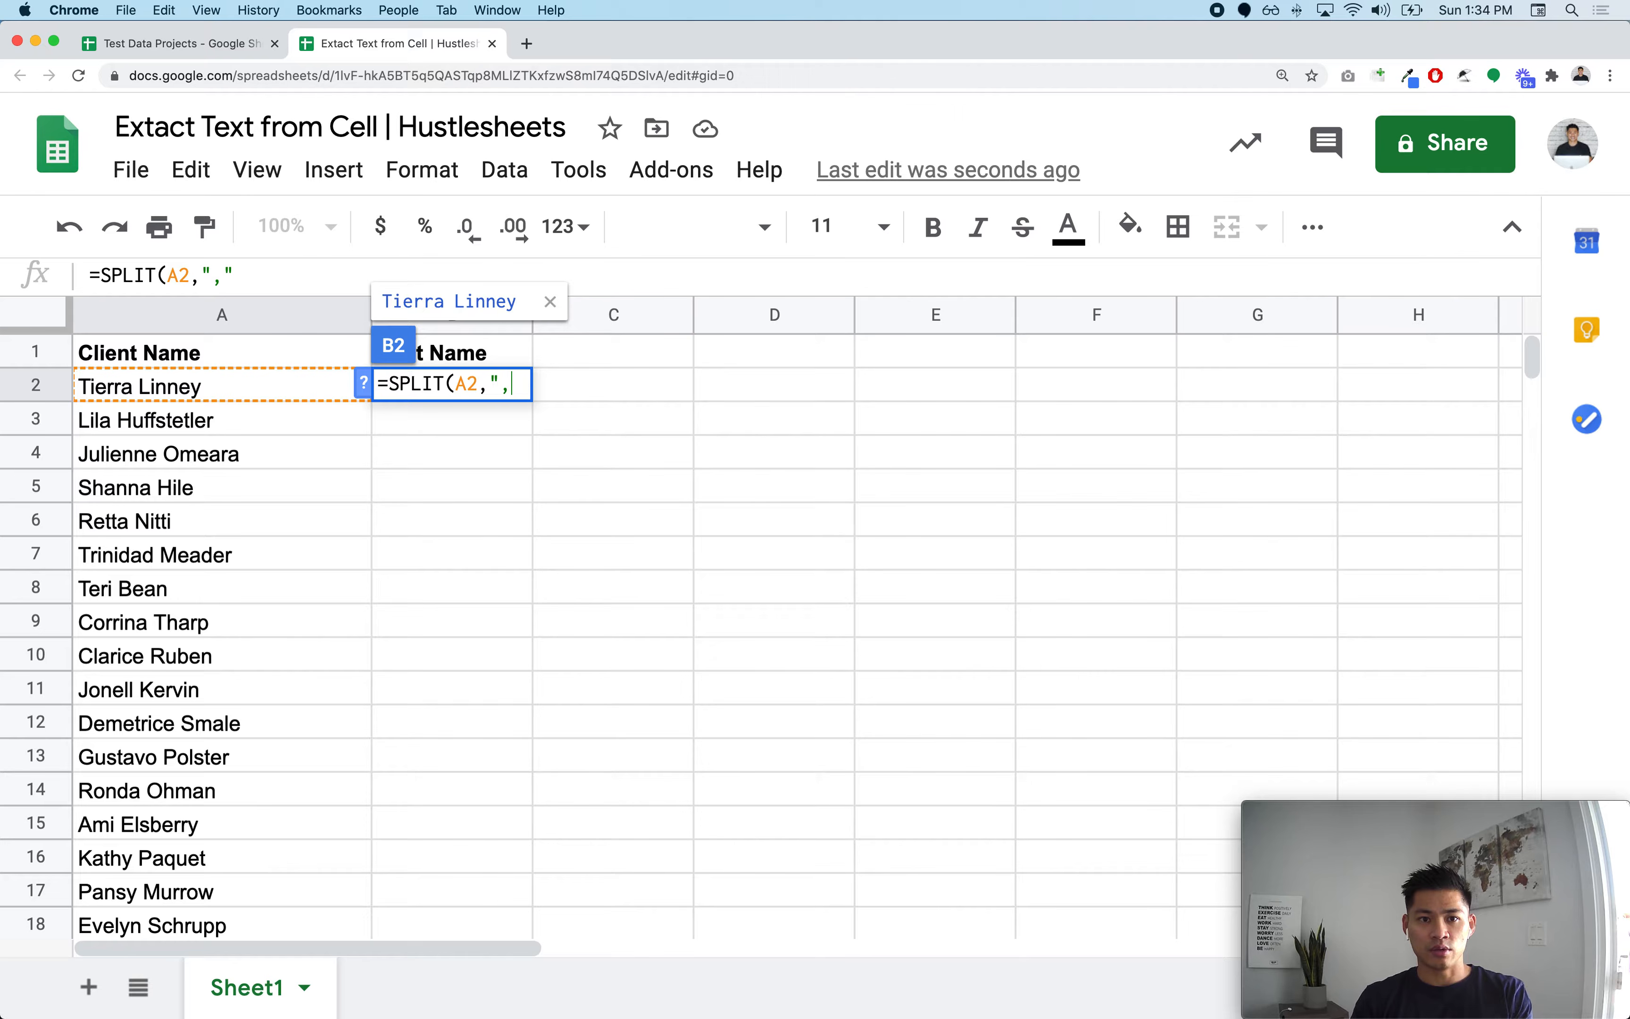
key(BackSpace)
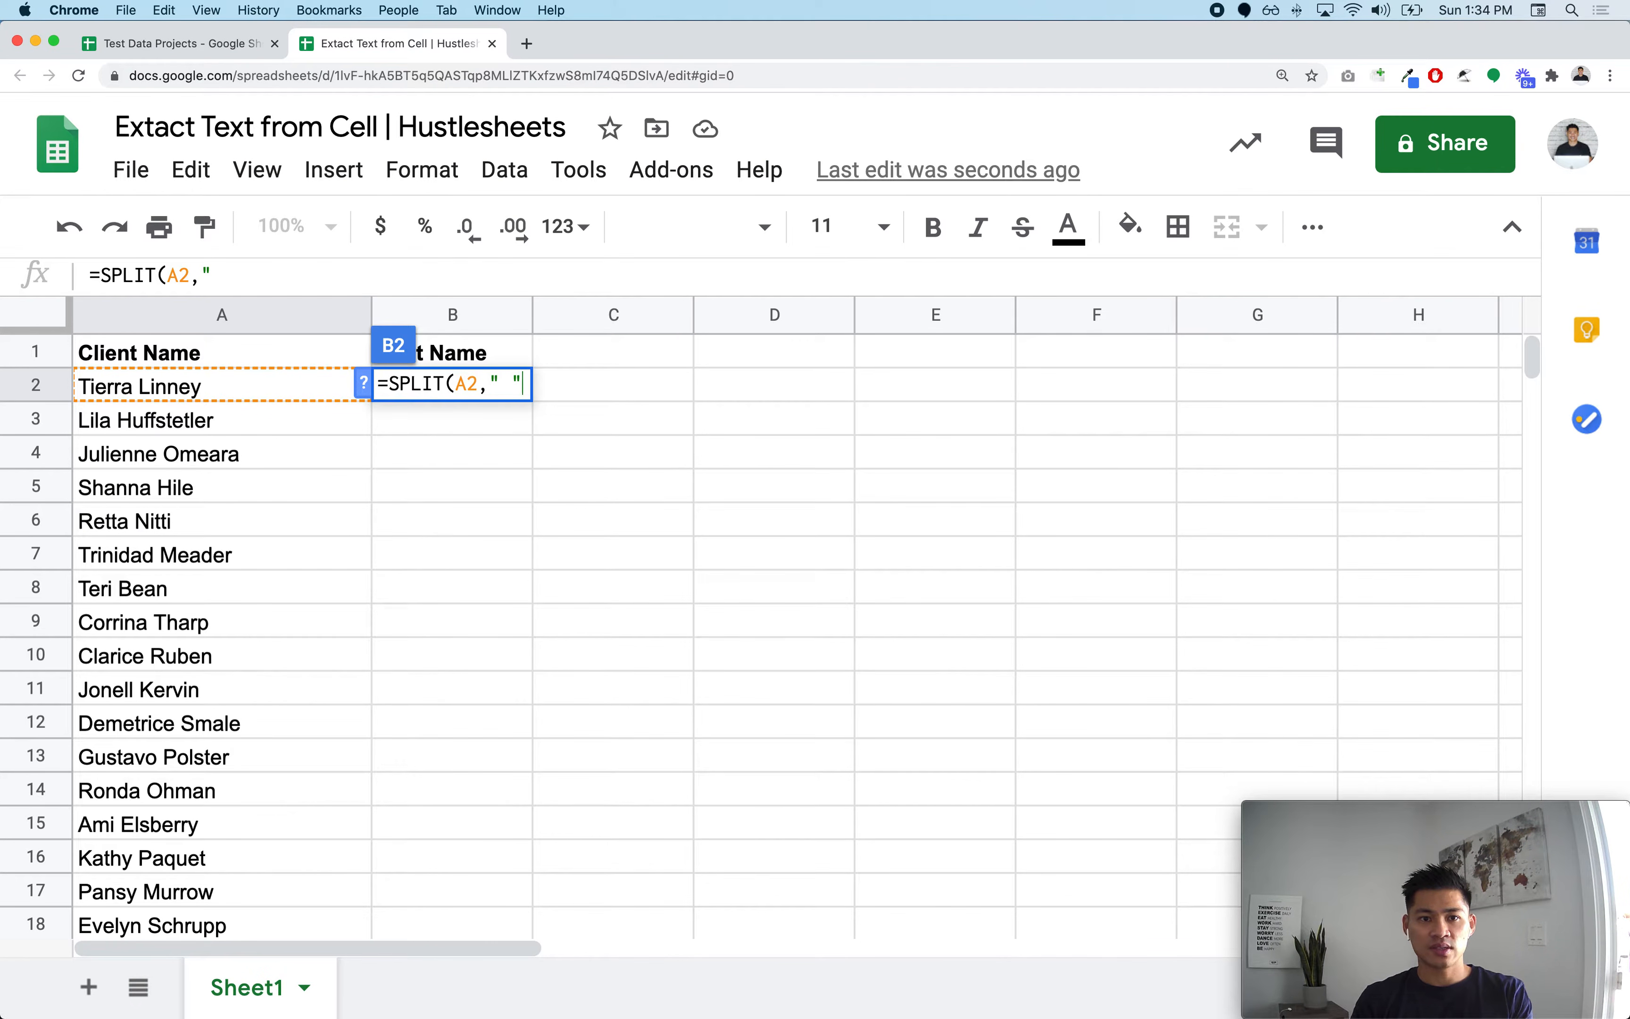
text())
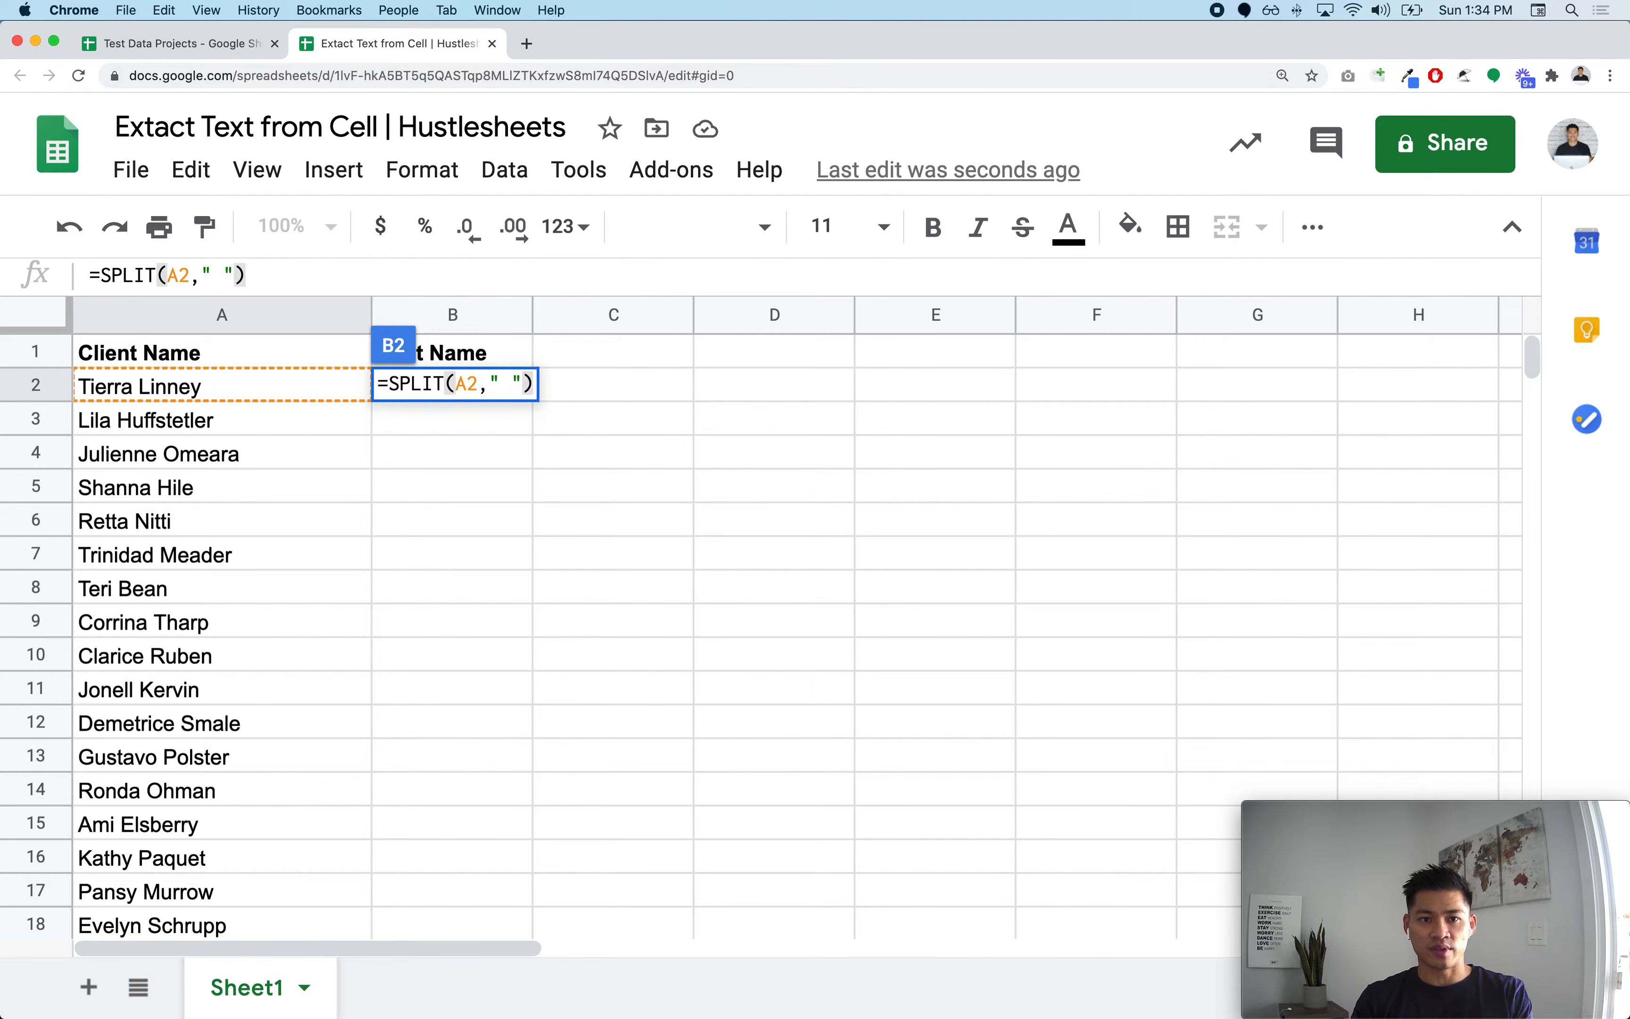
key(Return)
Step: Append the word Word to the client name in A2 to test the split
click(476, 391)
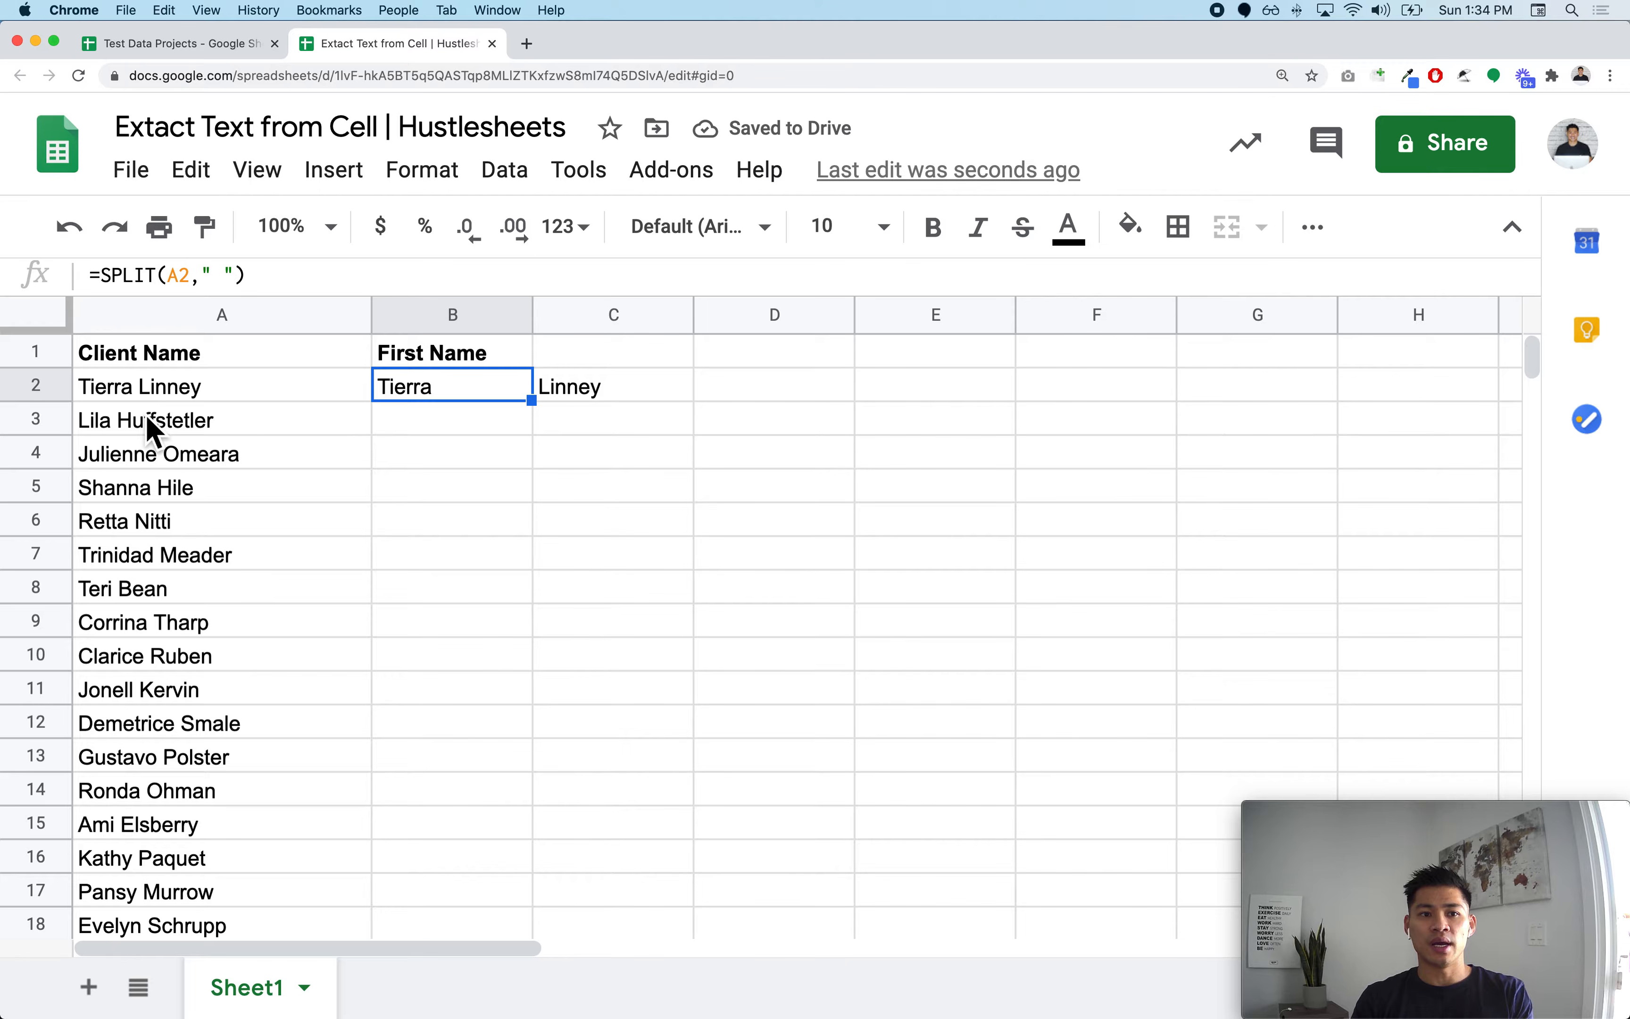
click(176, 399)
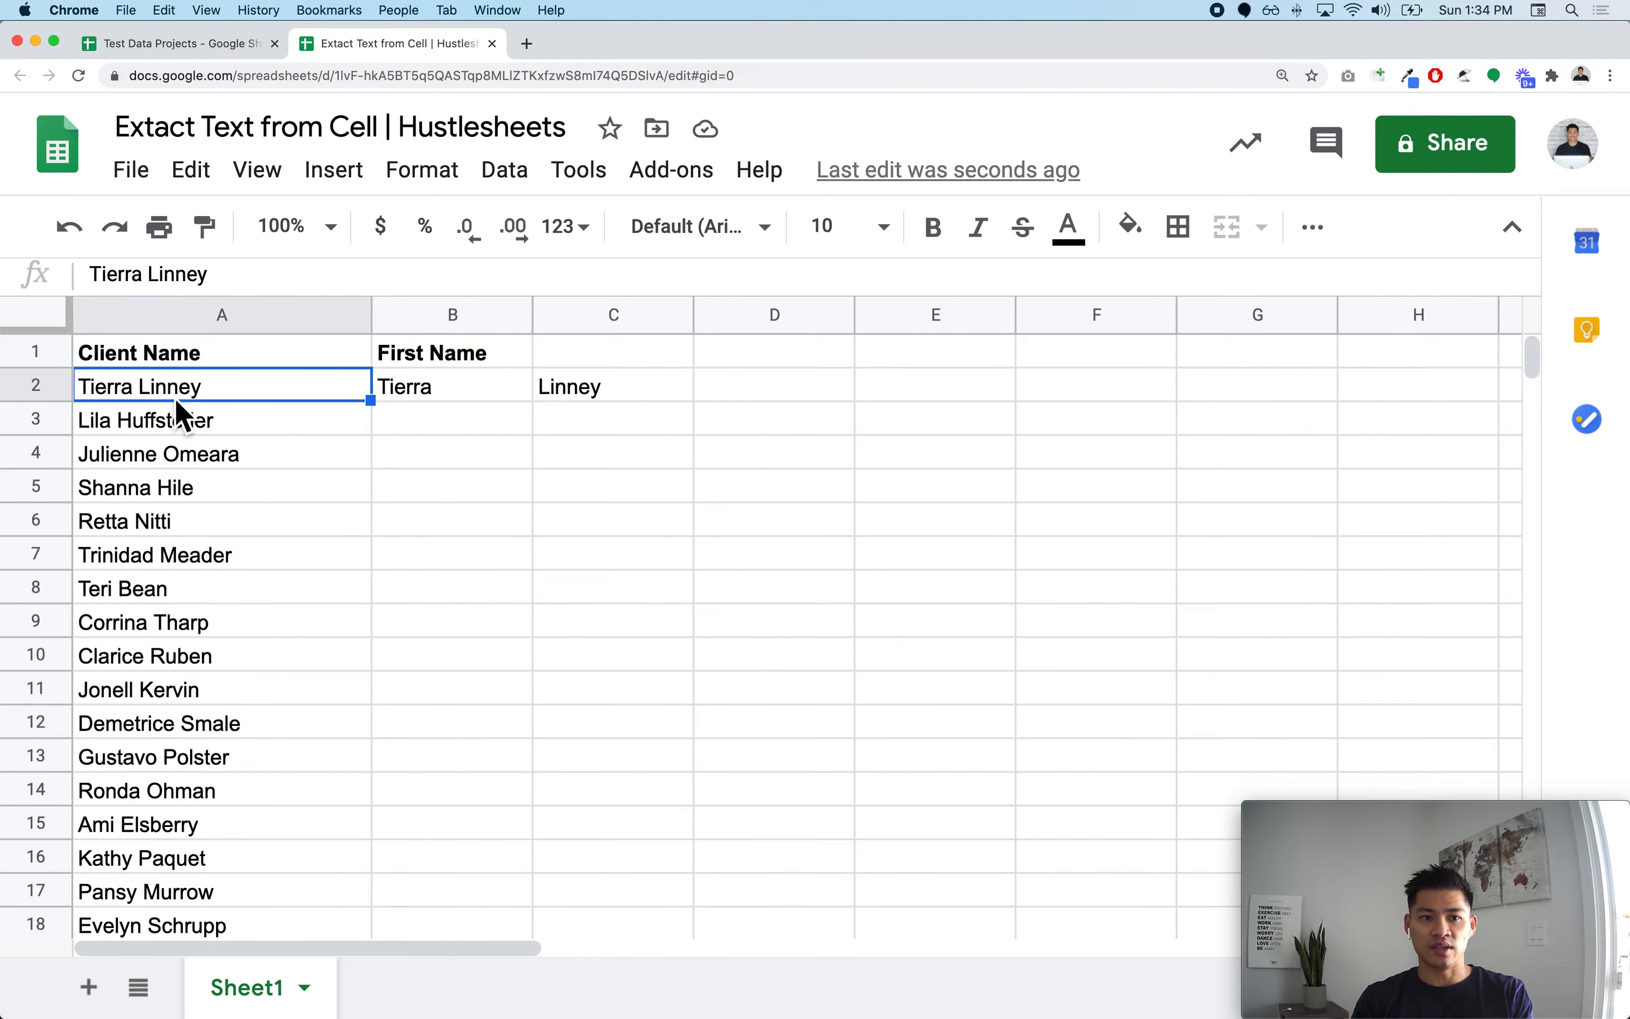
key(Return)
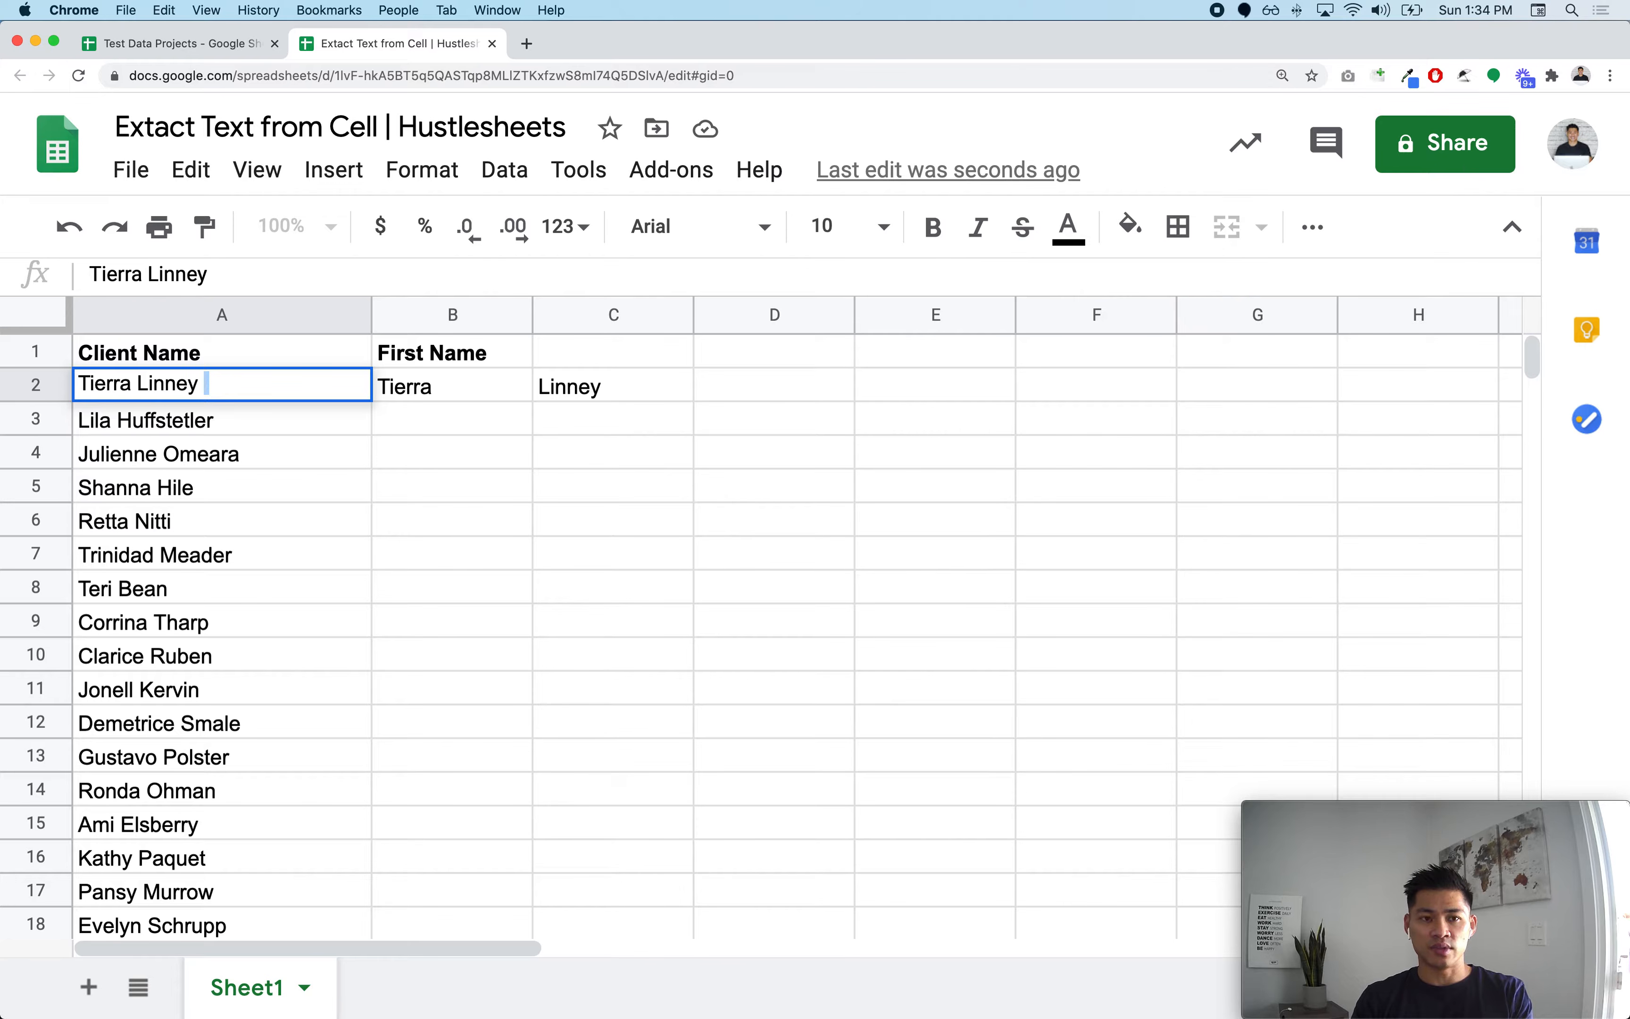
text(Word)
key(Return)
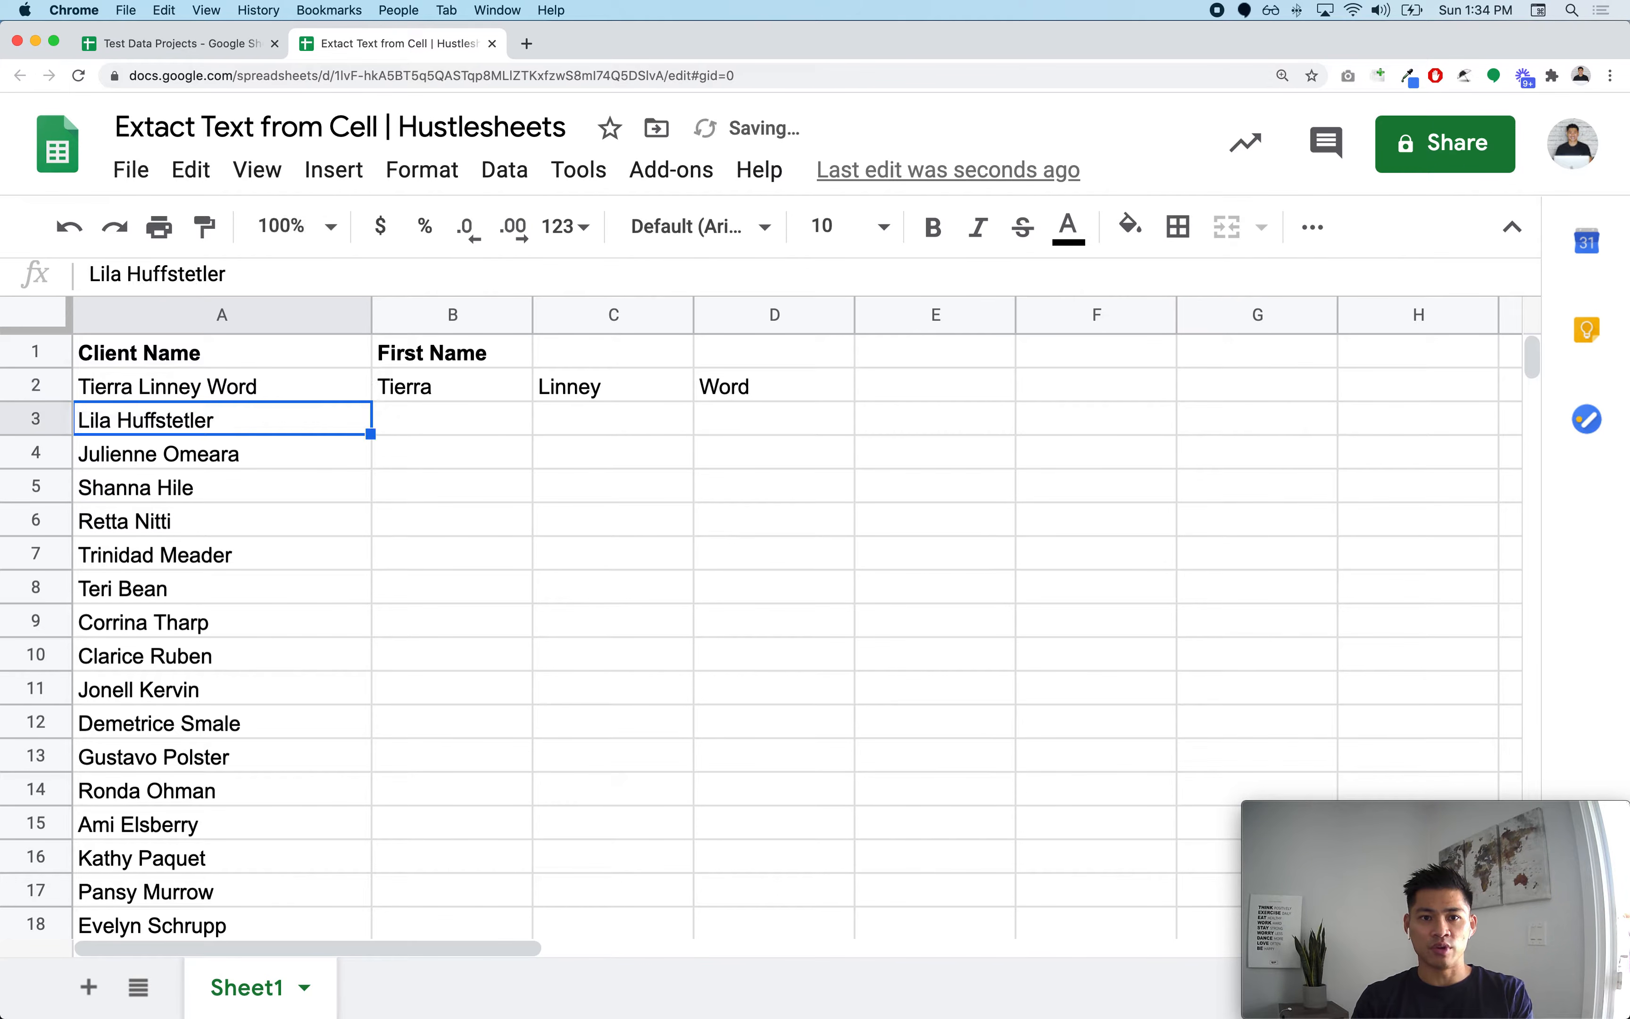
Step: Wrap the B2 formula in INDEX so it reads =INDEX(SPLIT(A2," "),1), returning only the first name
click(461, 399)
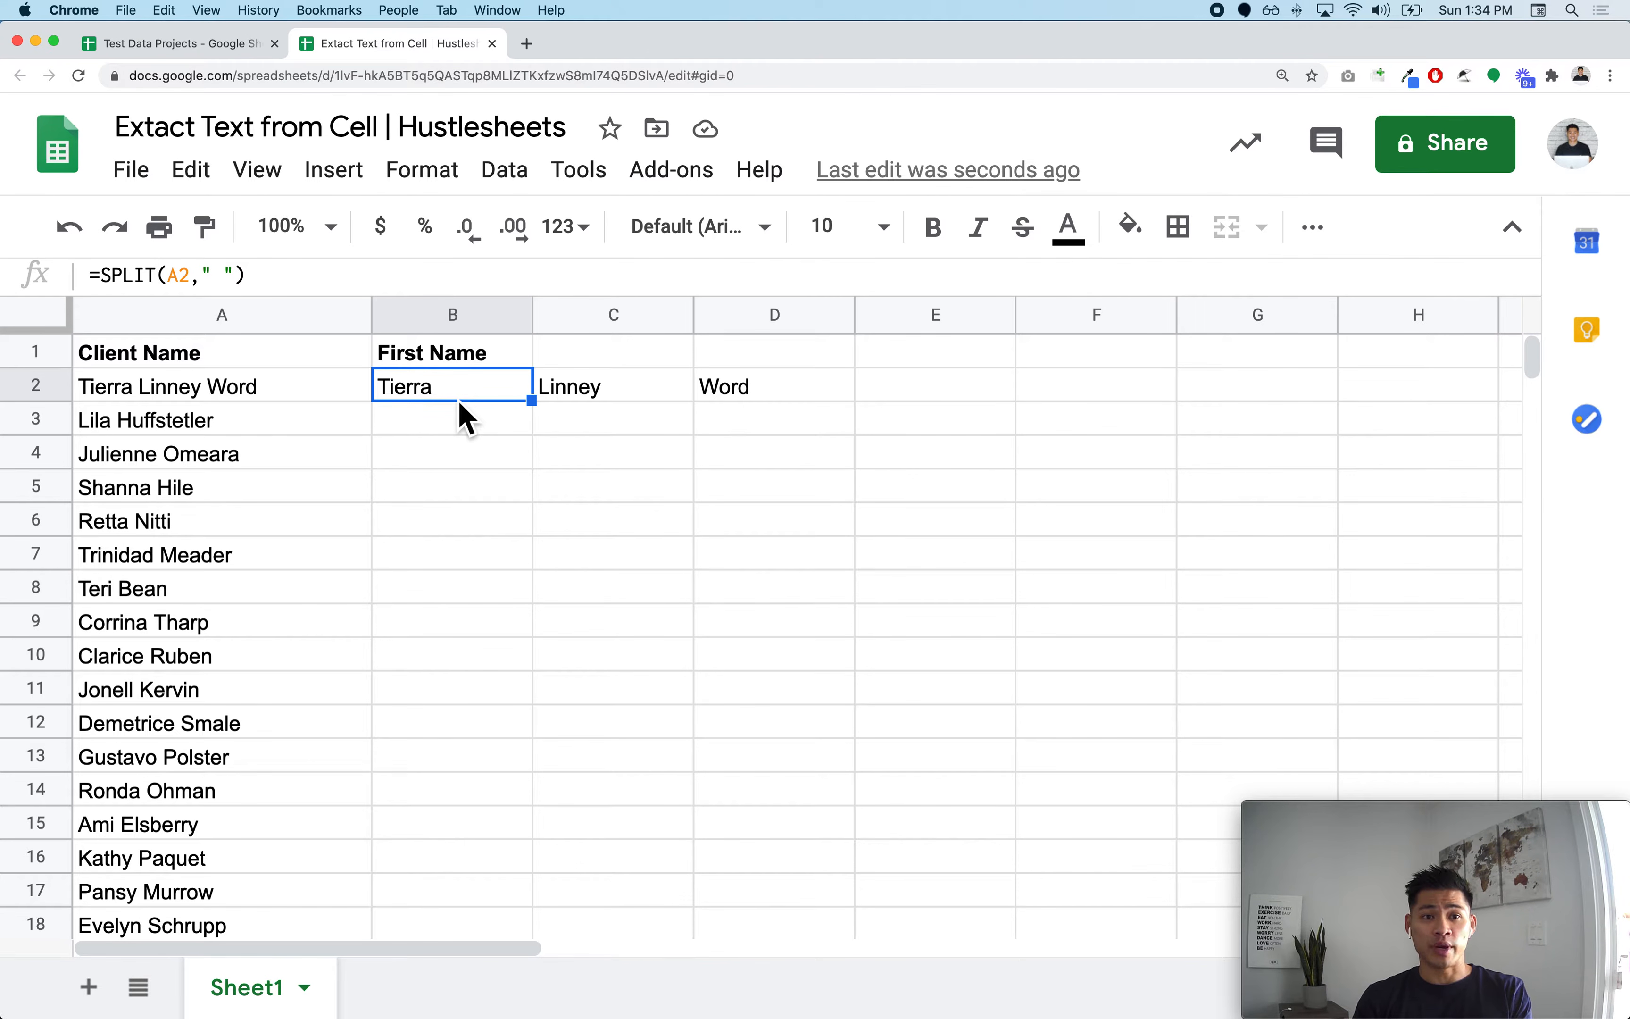
click(594, 388)
click(752, 386)
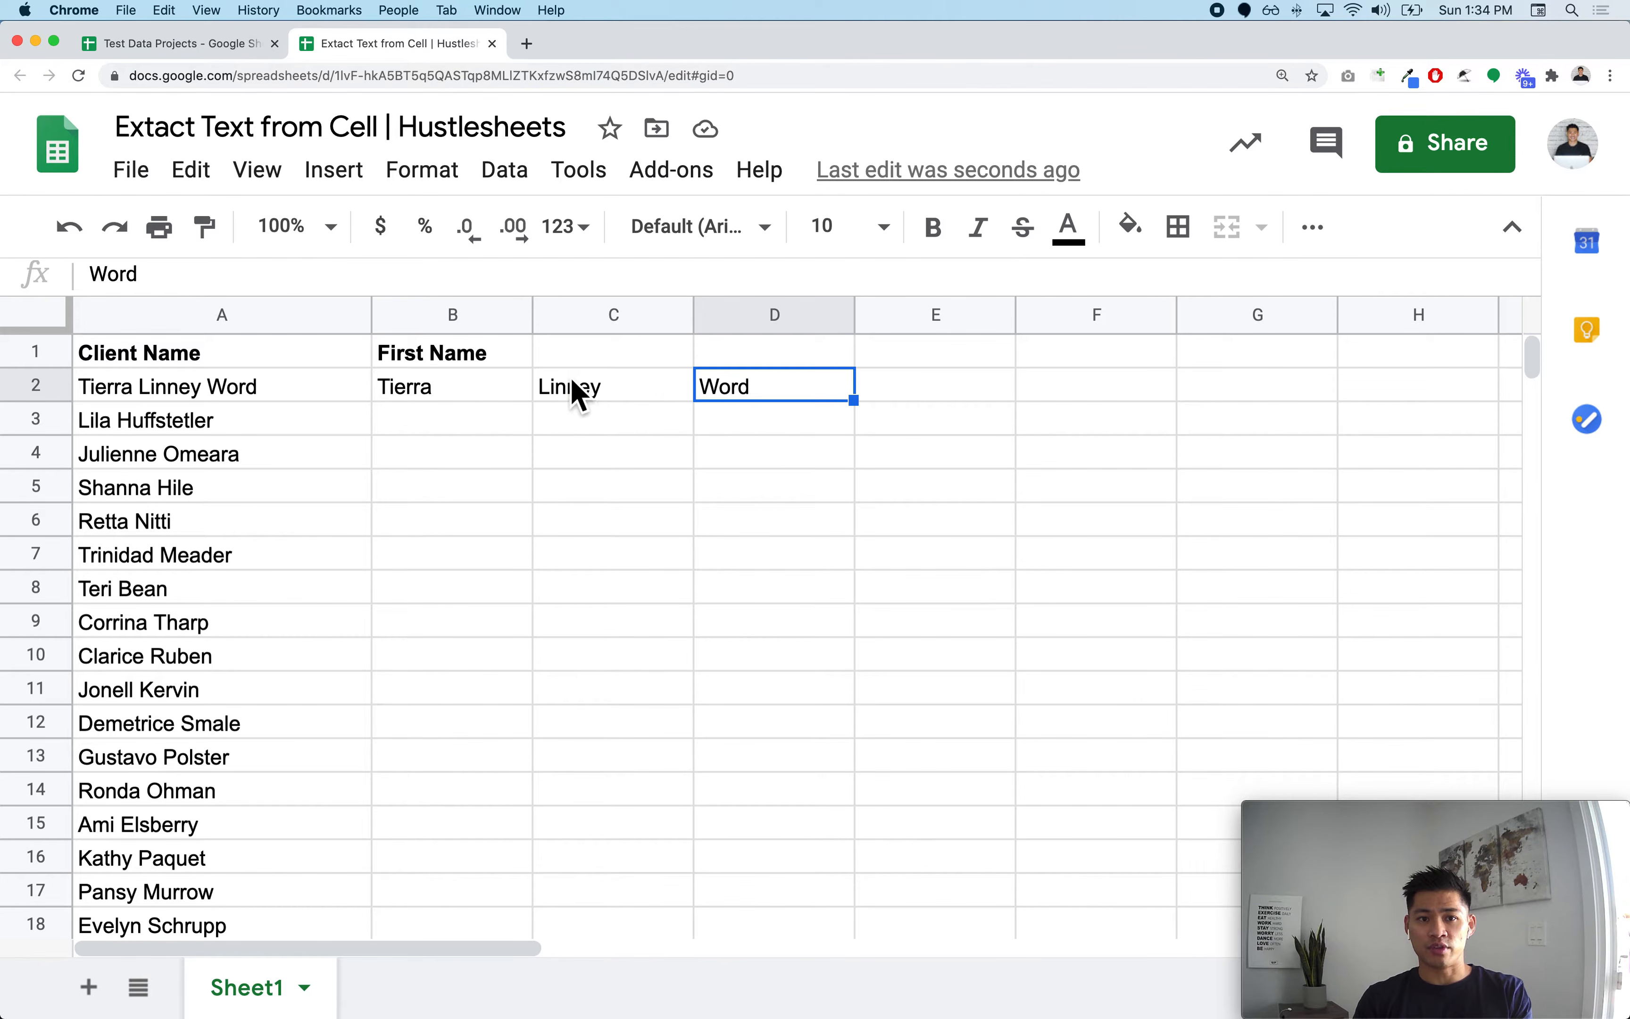
click(455, 404)
double_click(425, 397)
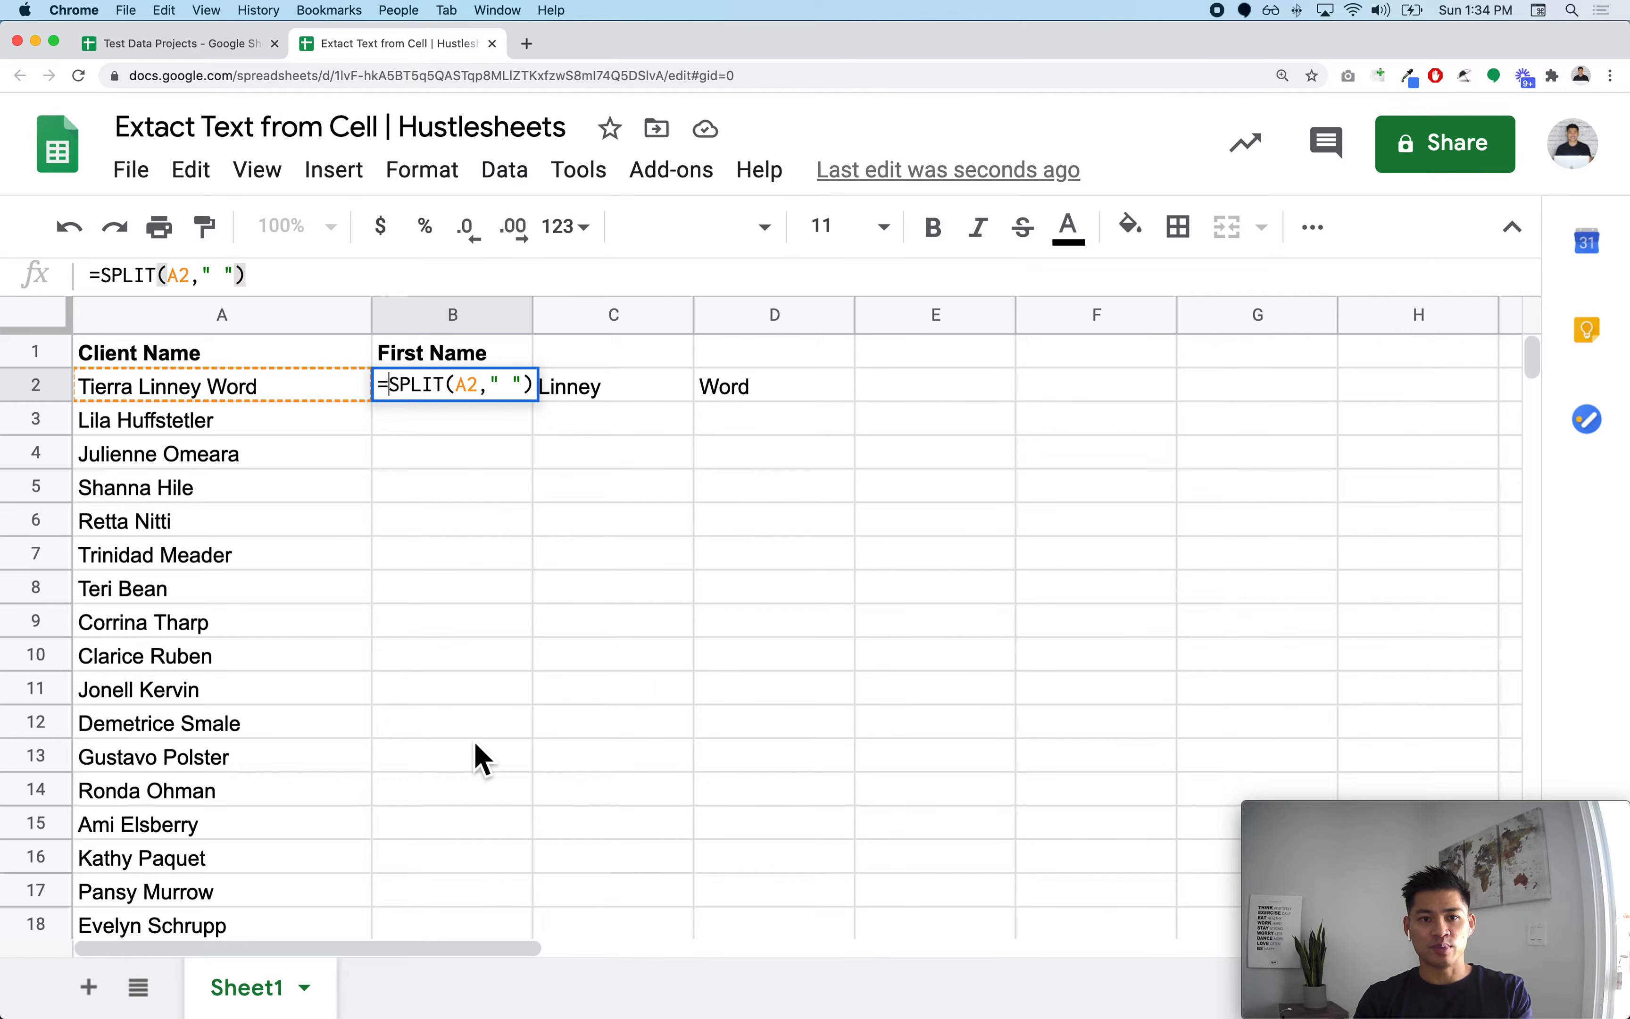
text(INDEX)
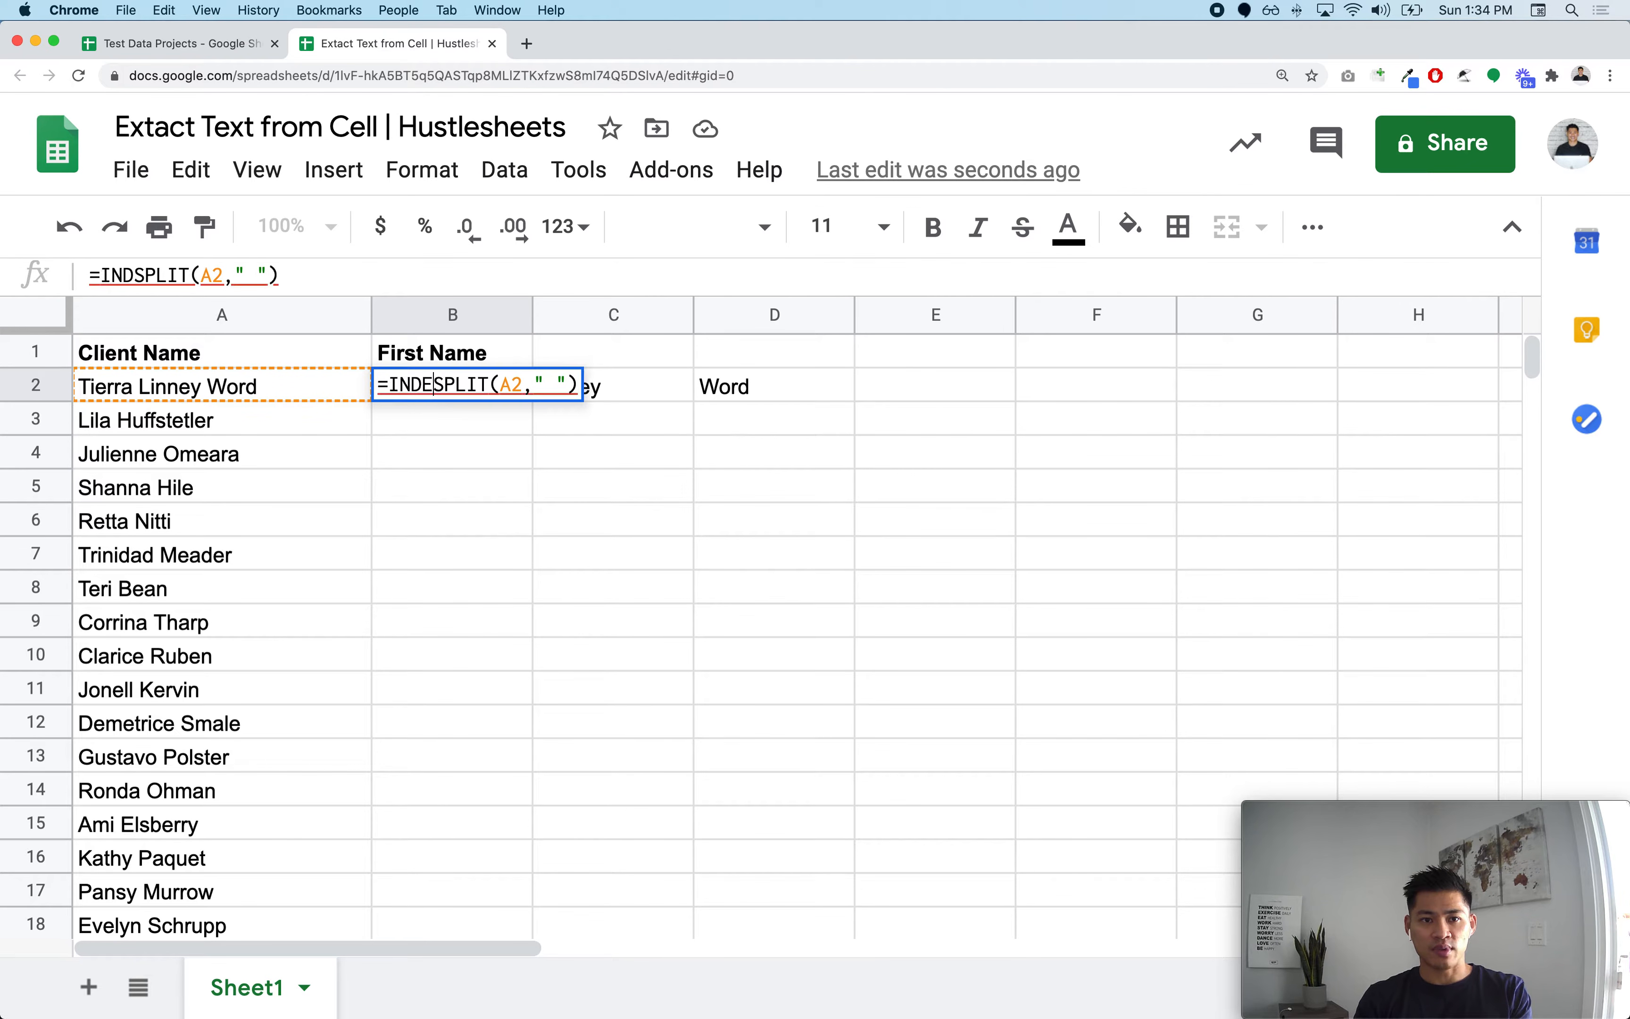
text(()
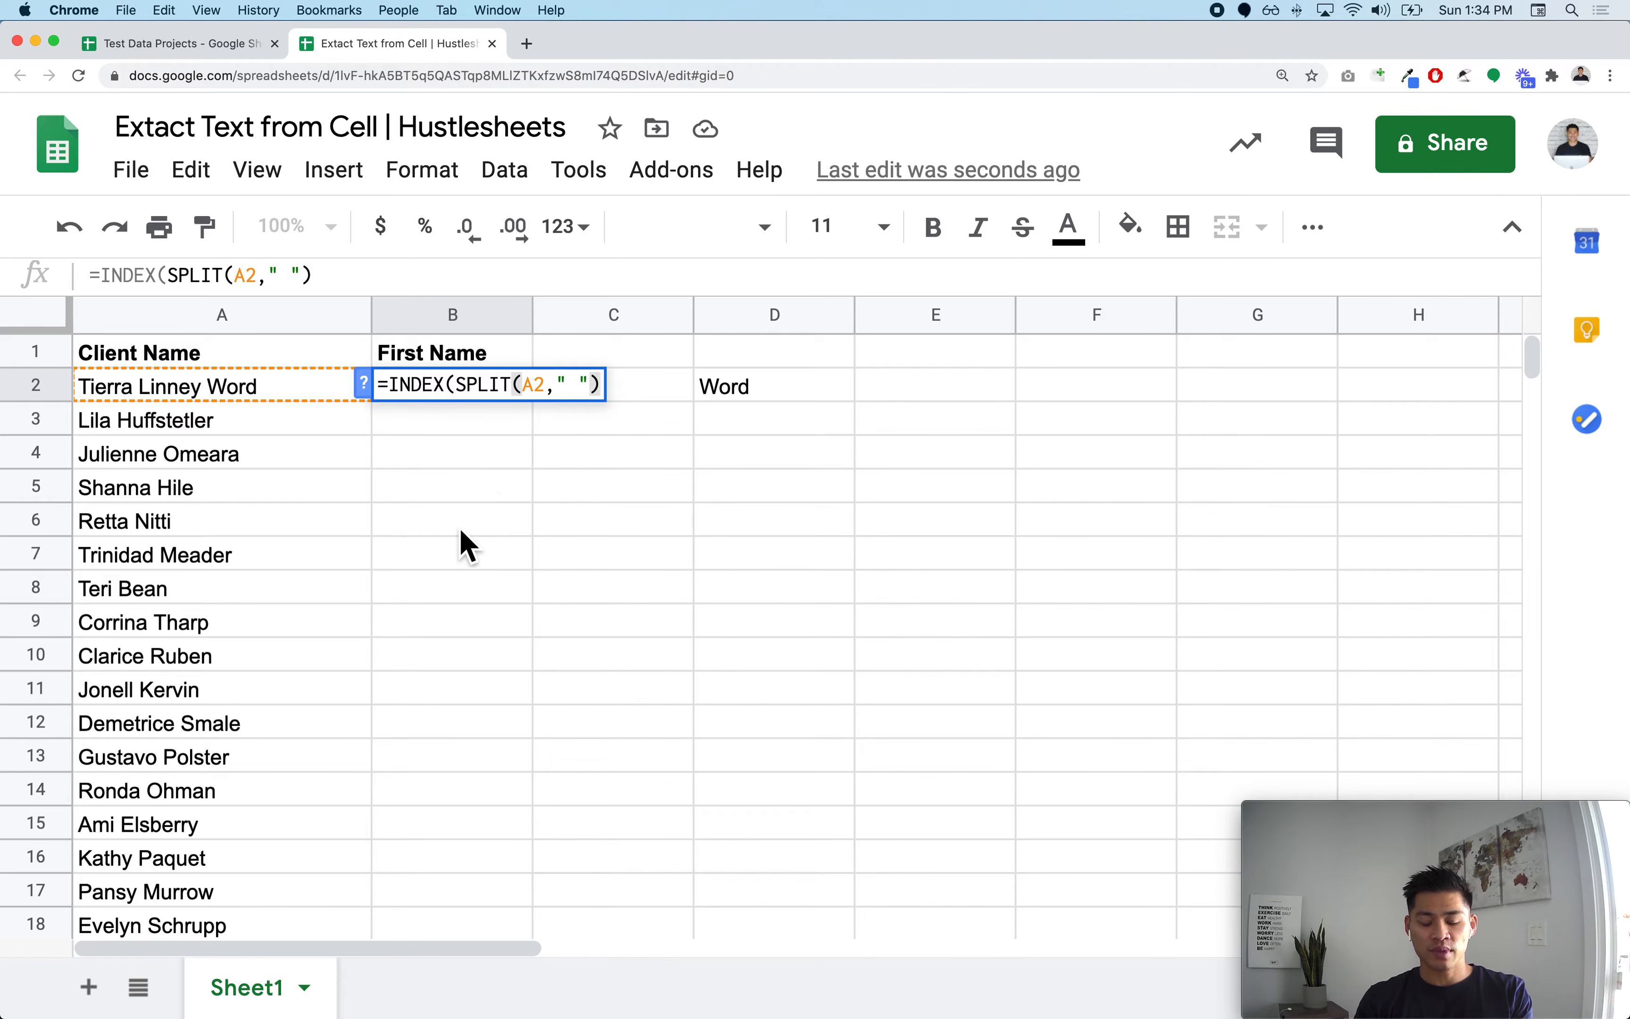
text(,)
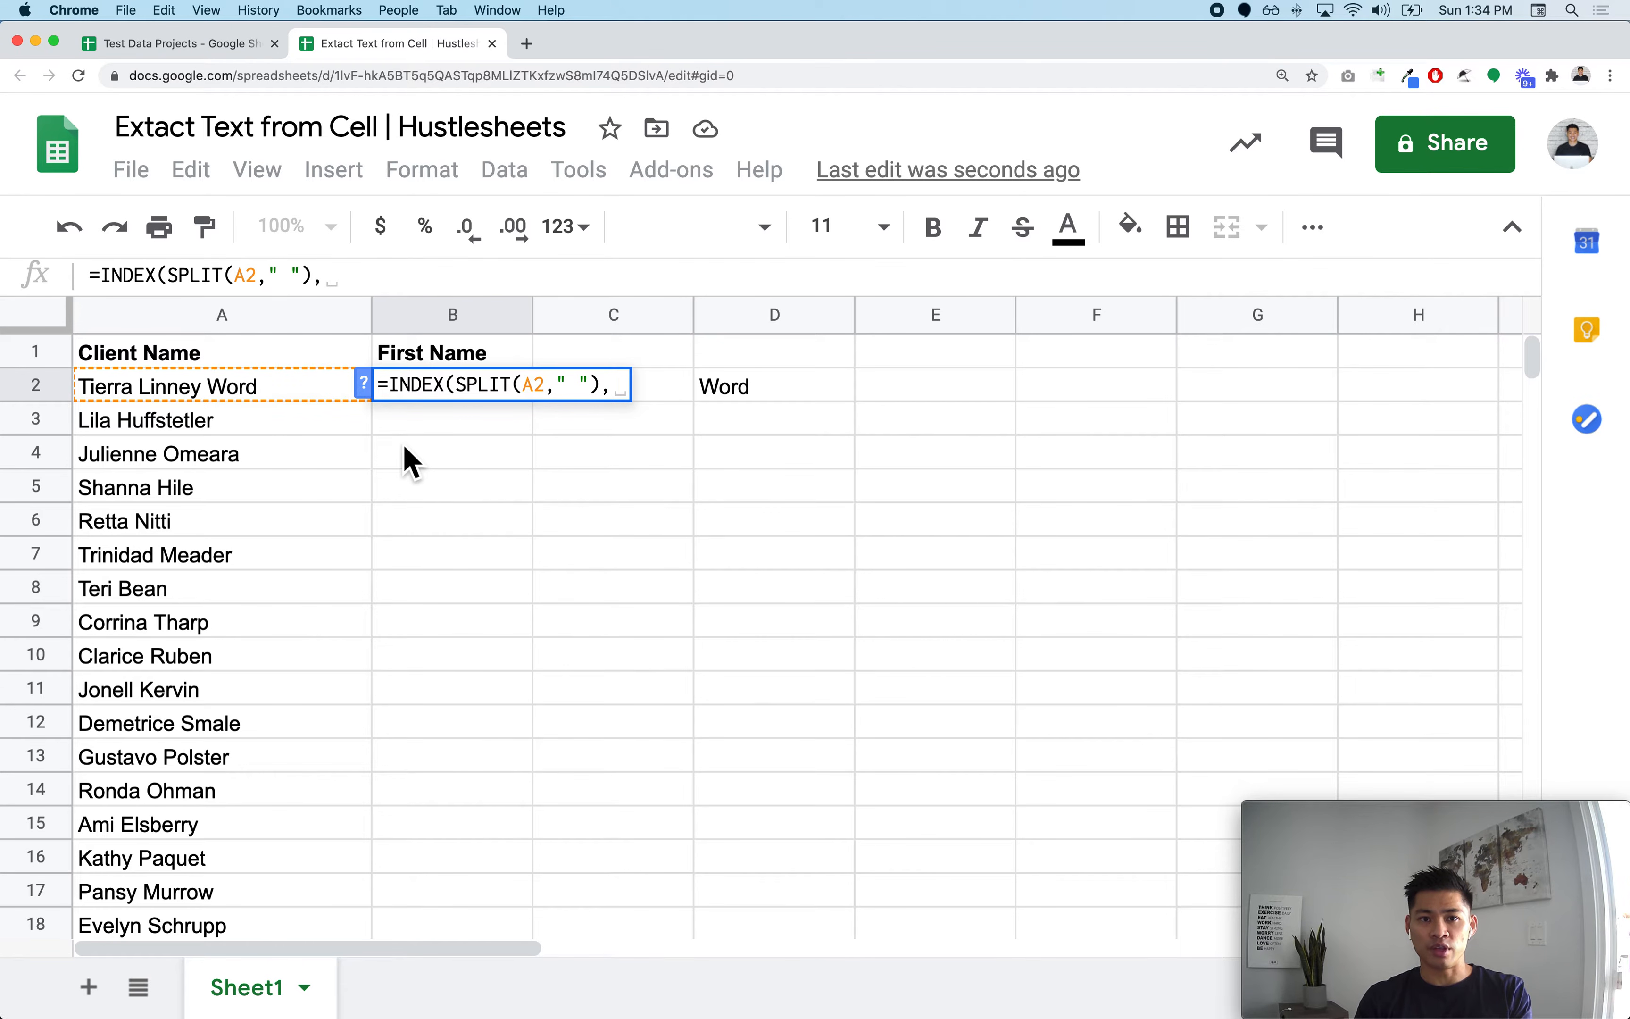
text(1))
key(Return)
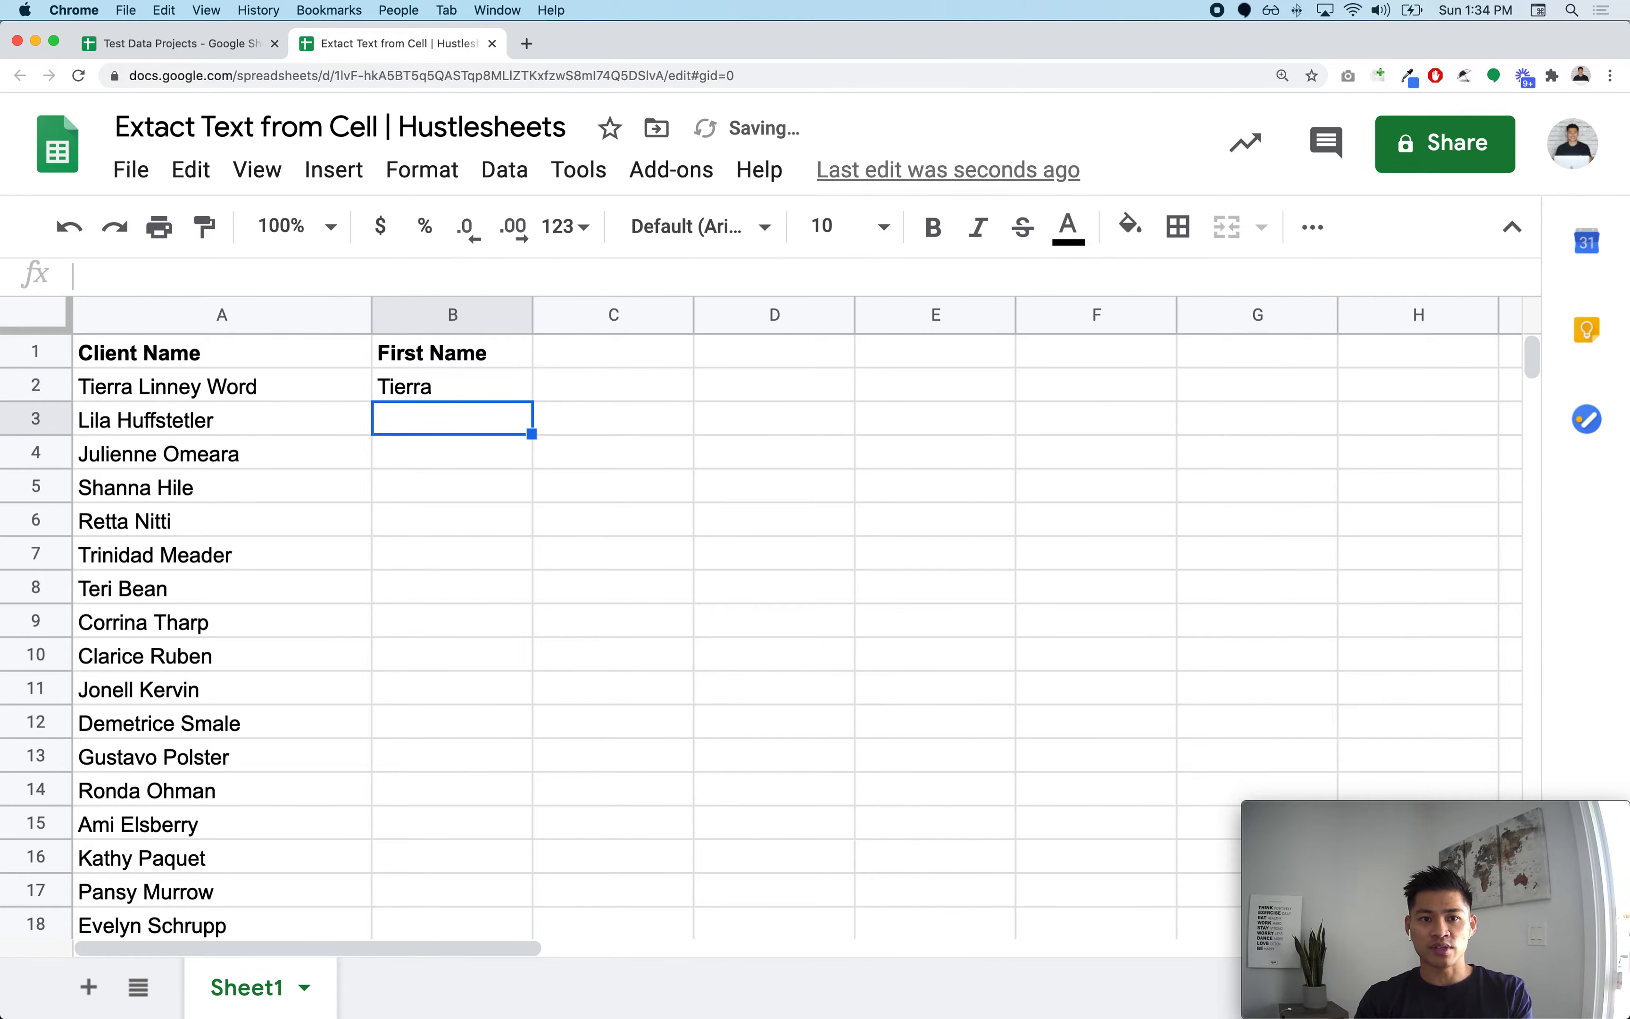
Step: Remove the added test word from the client name in A2
click(474, 392)
click(607, 357)
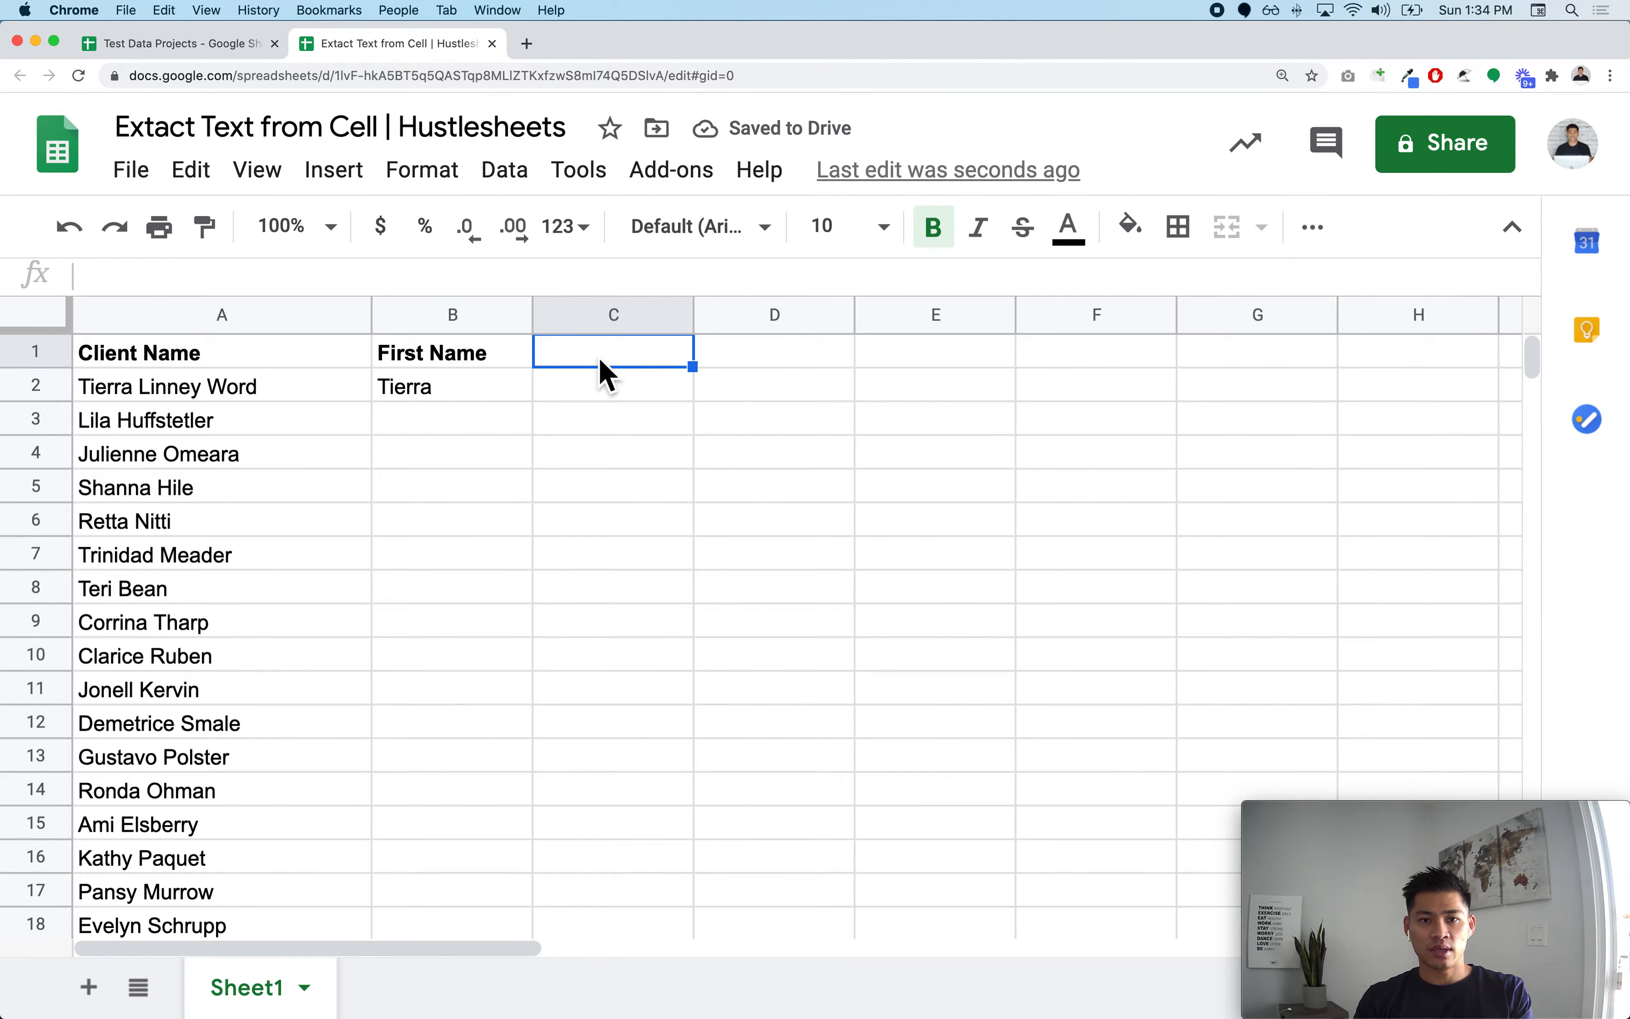
click(172, 394)
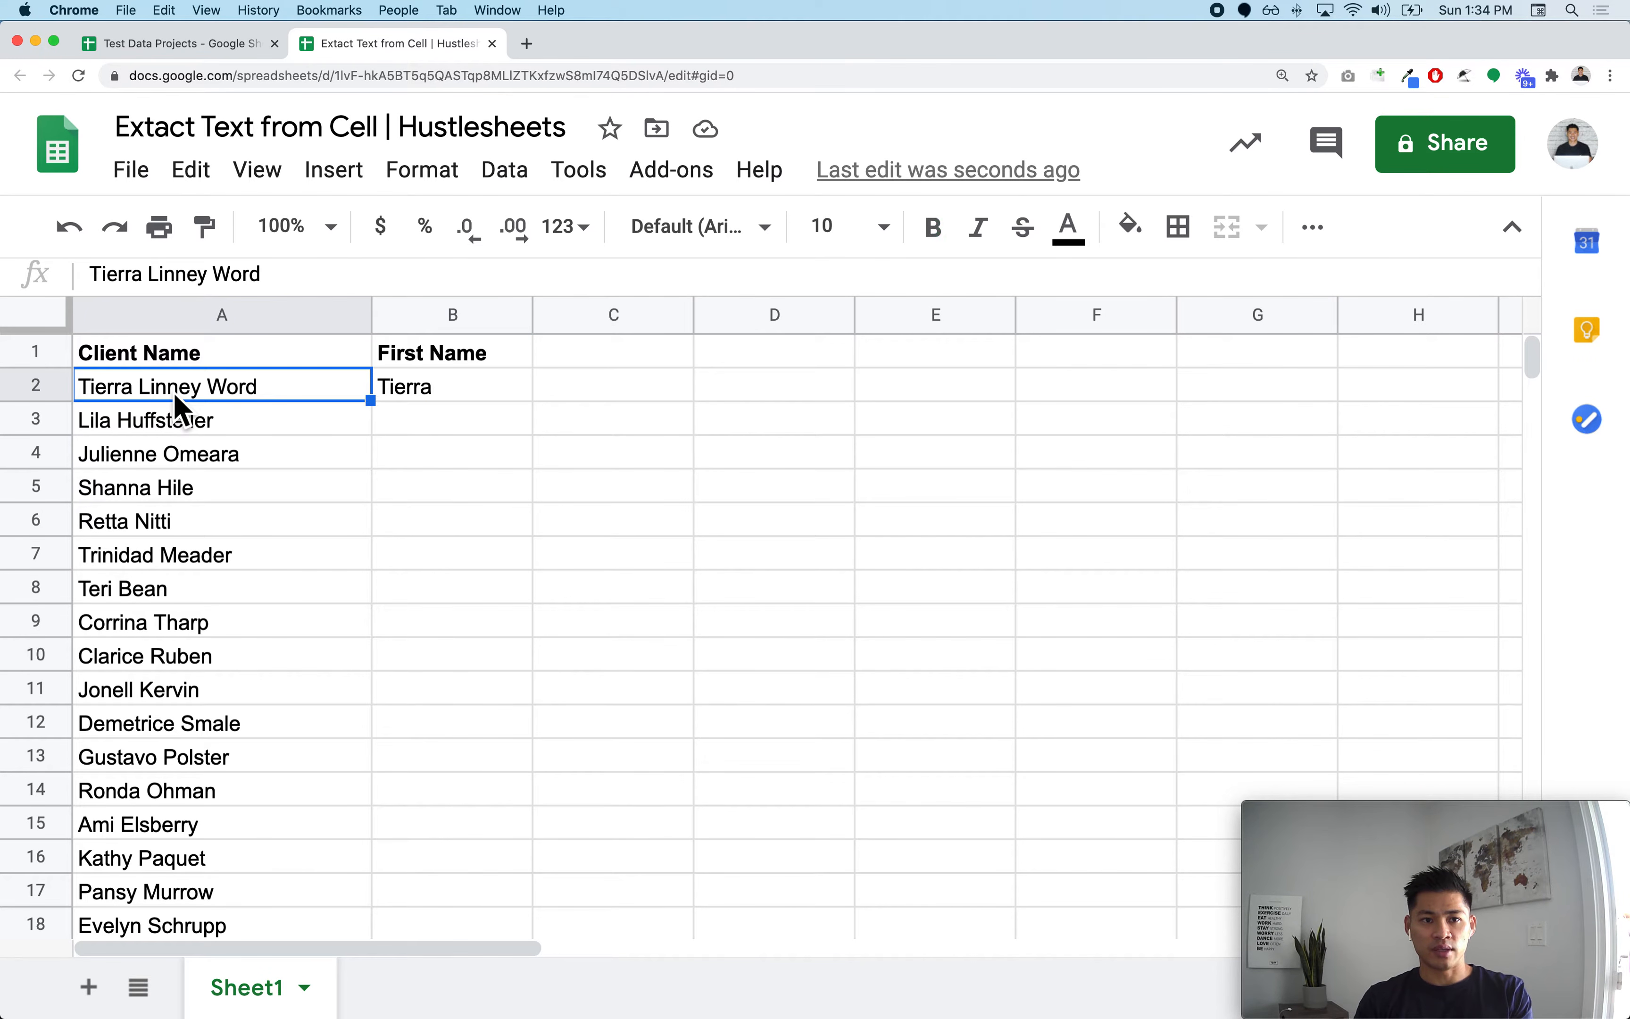
key(Return)
key(BackSpace)
key(BackSpace)
key(BackSpace)
key(BackSpace)
key(Return)
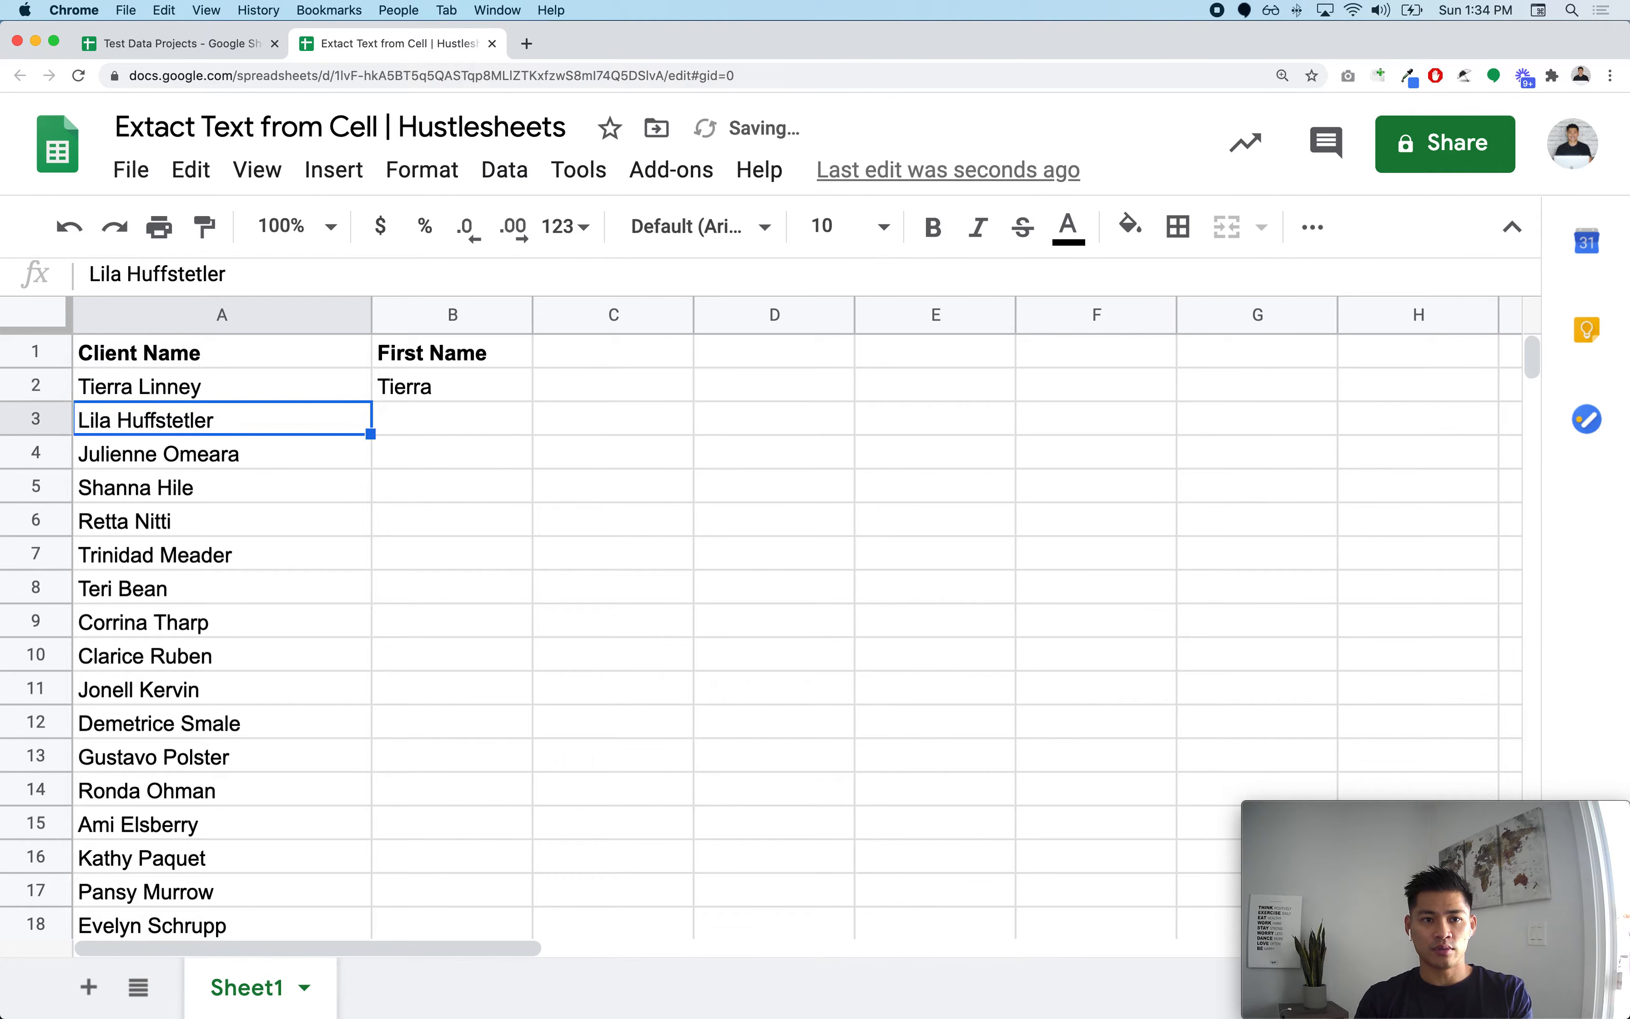
Step: Add the header Last Name in cell C1
click(569, 364)
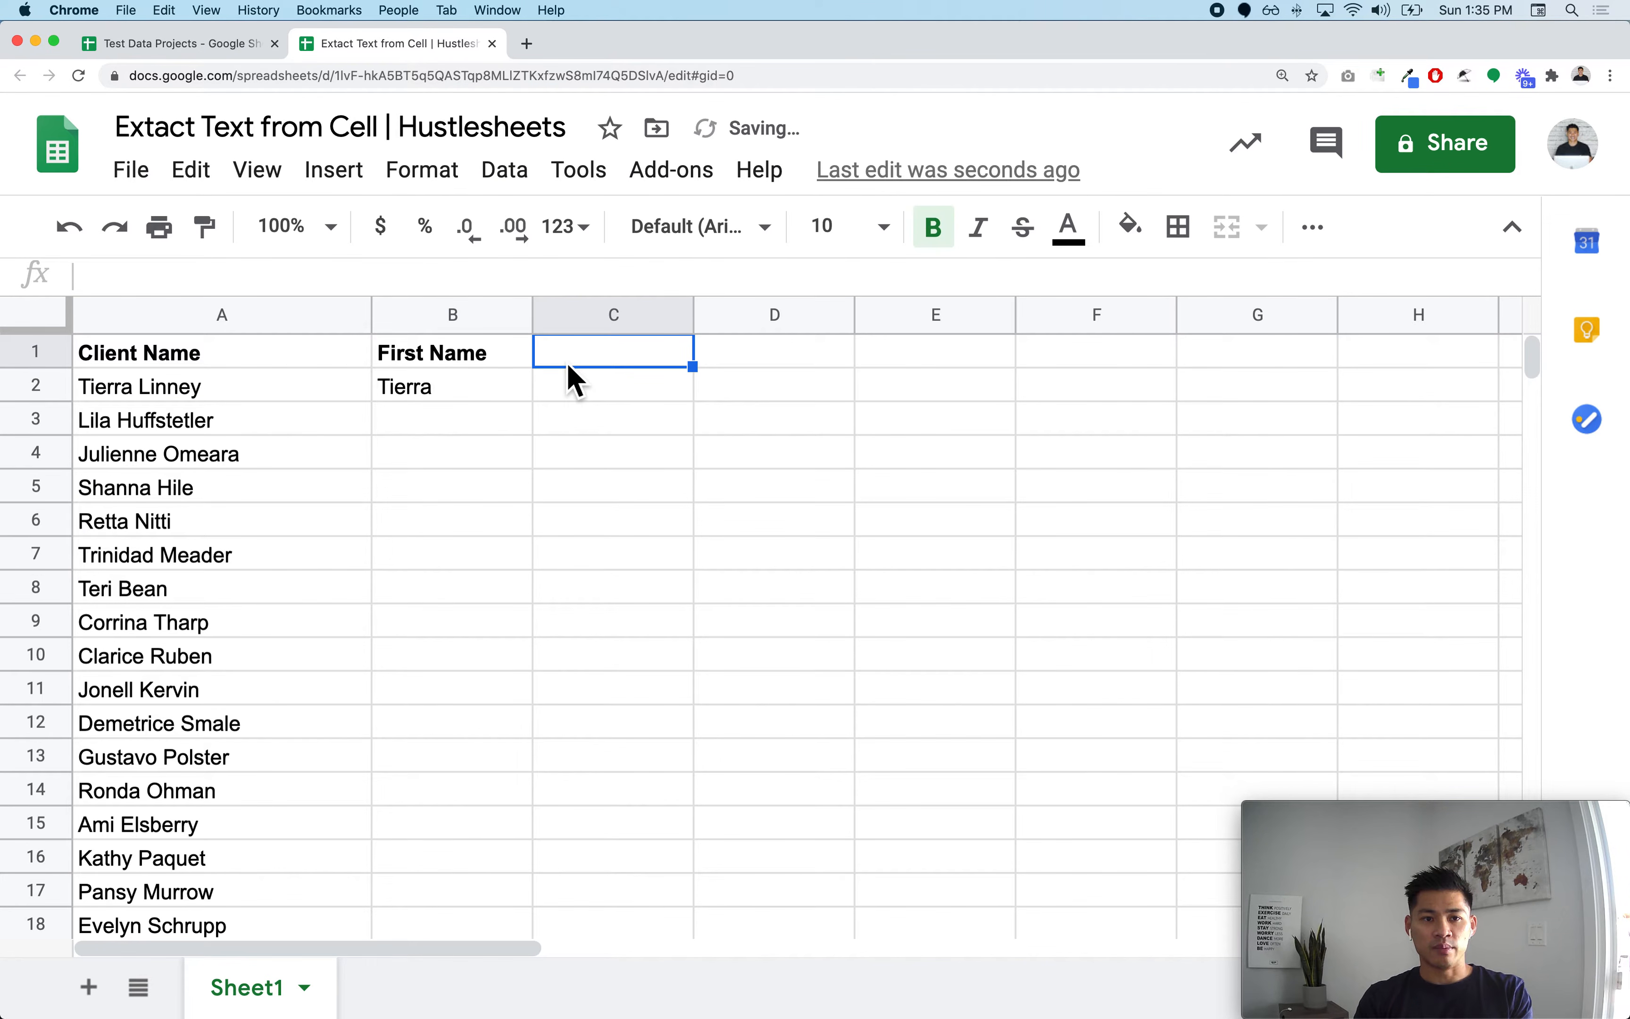
text(LAST)
key(BackSpace)
key(BackSpace)
key(BackSpace)
text(ast Name)
key(Return)
Step: Copy the B2 formula into C2 and change its index to 2 to return the last name
click(495, 390)
key(Return)
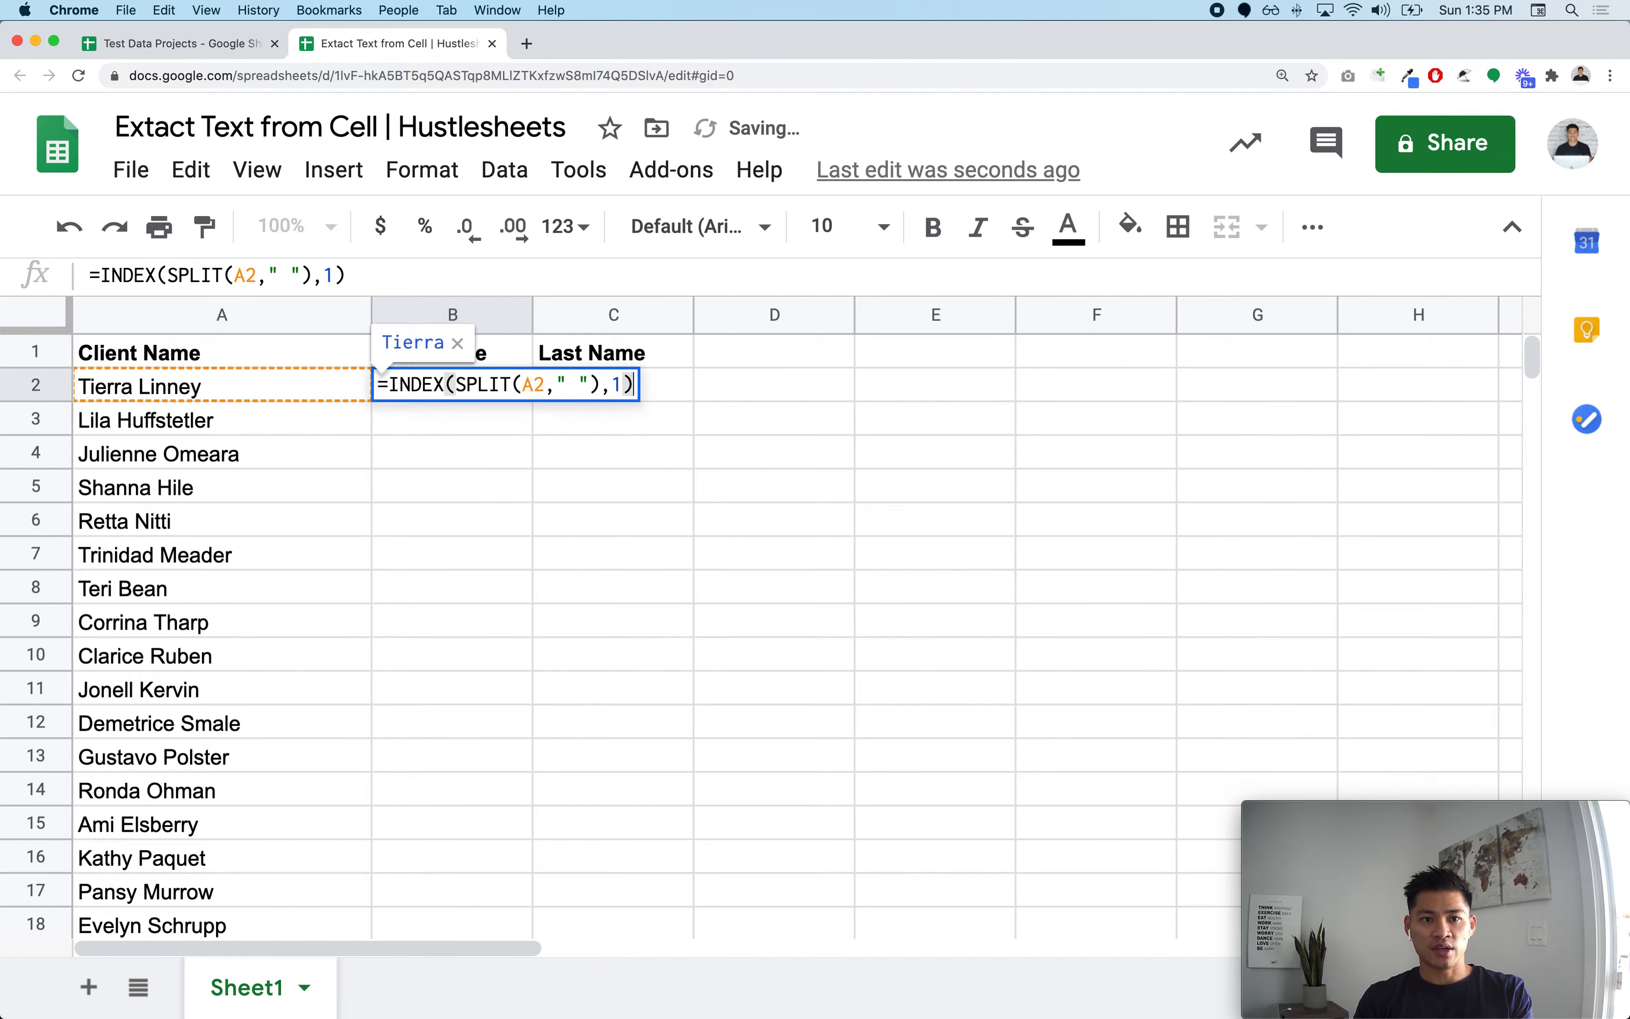
key(super+a)
key(super+c)
key(Tab)
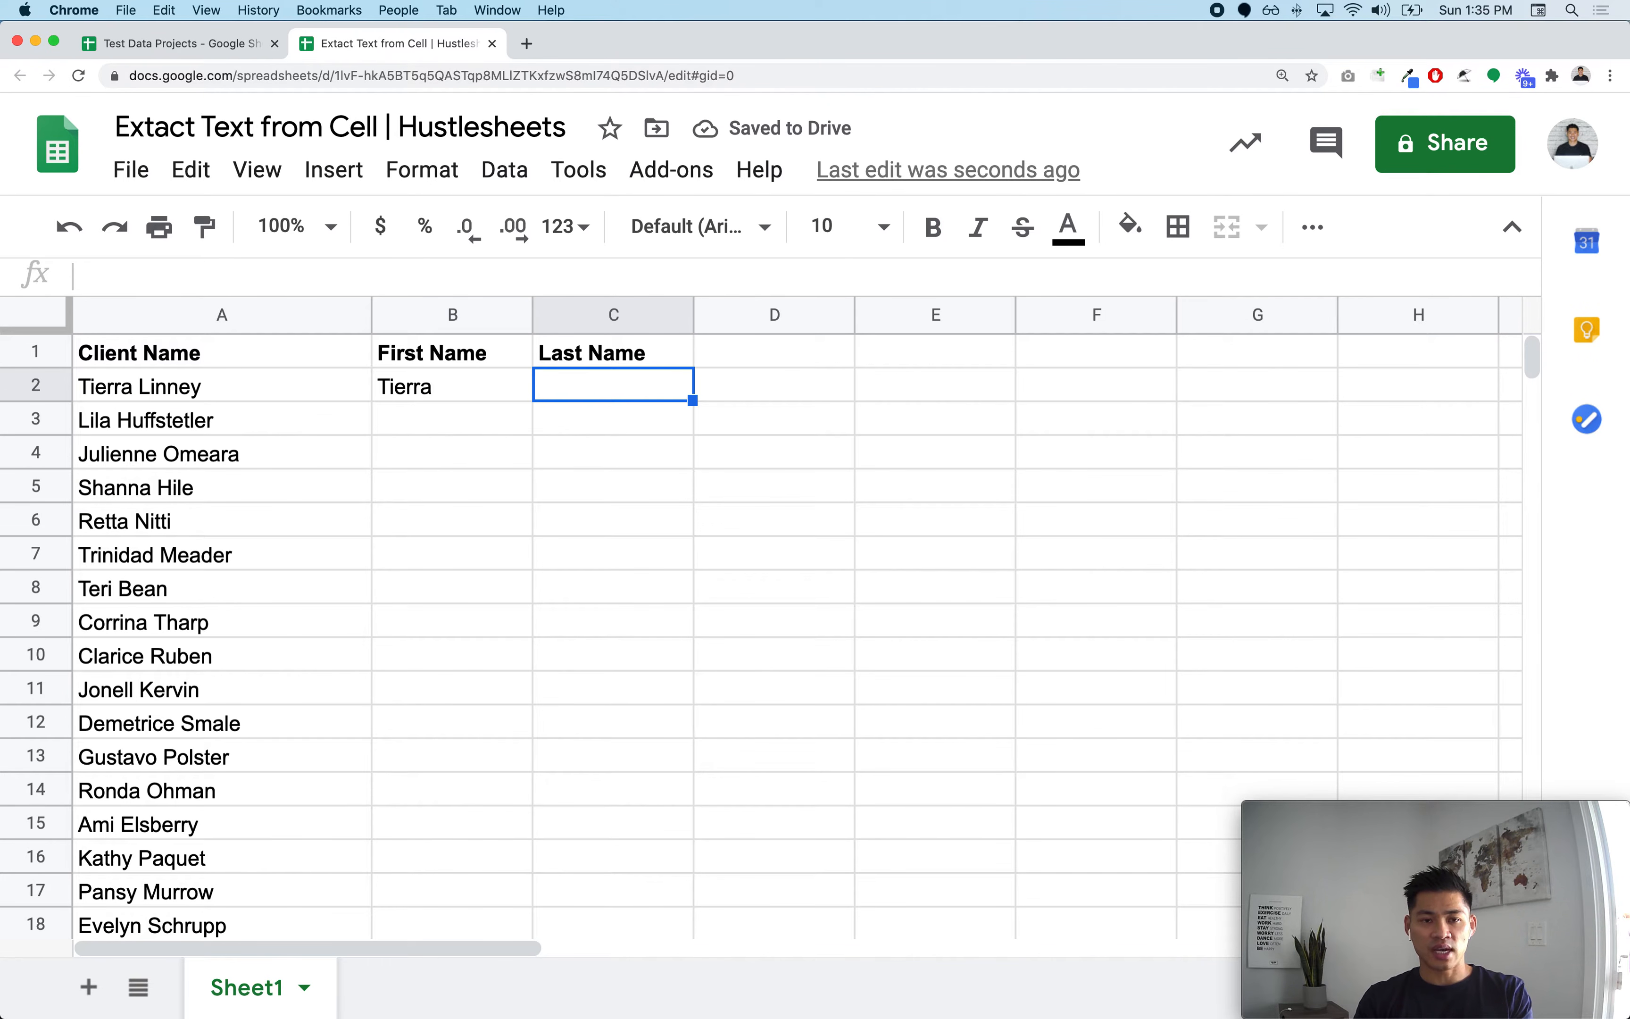
key(super+v)
key(Left)
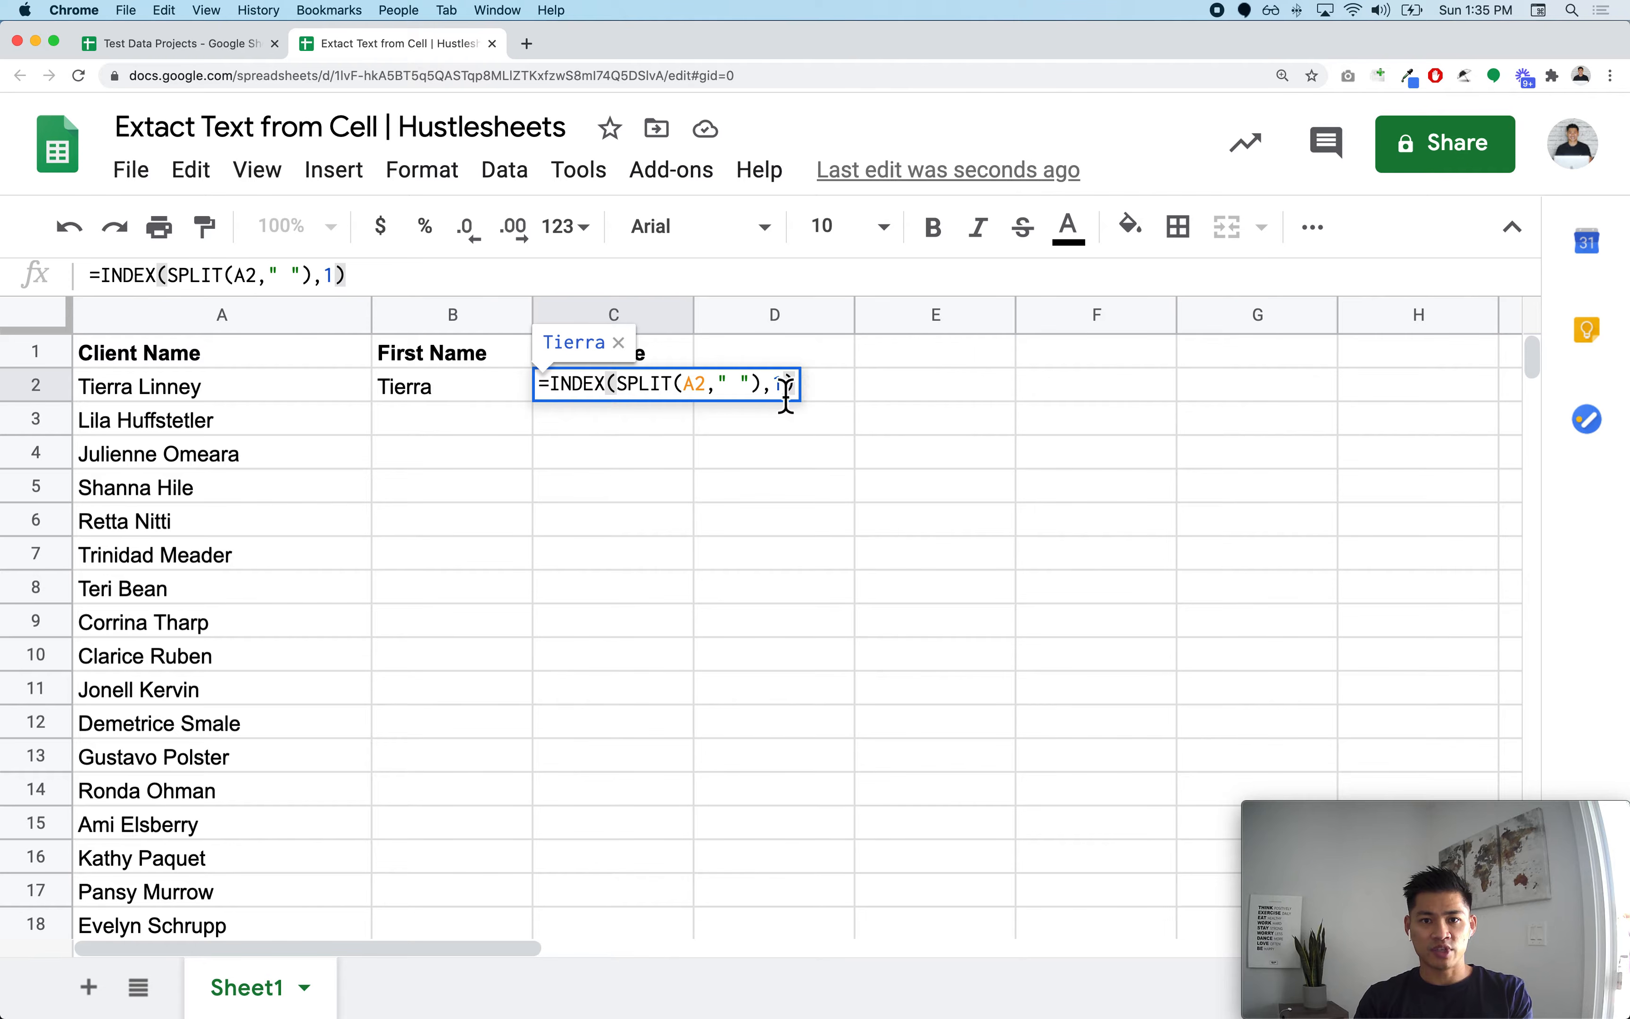
key(BackSpace)
text(2)
key(Return)
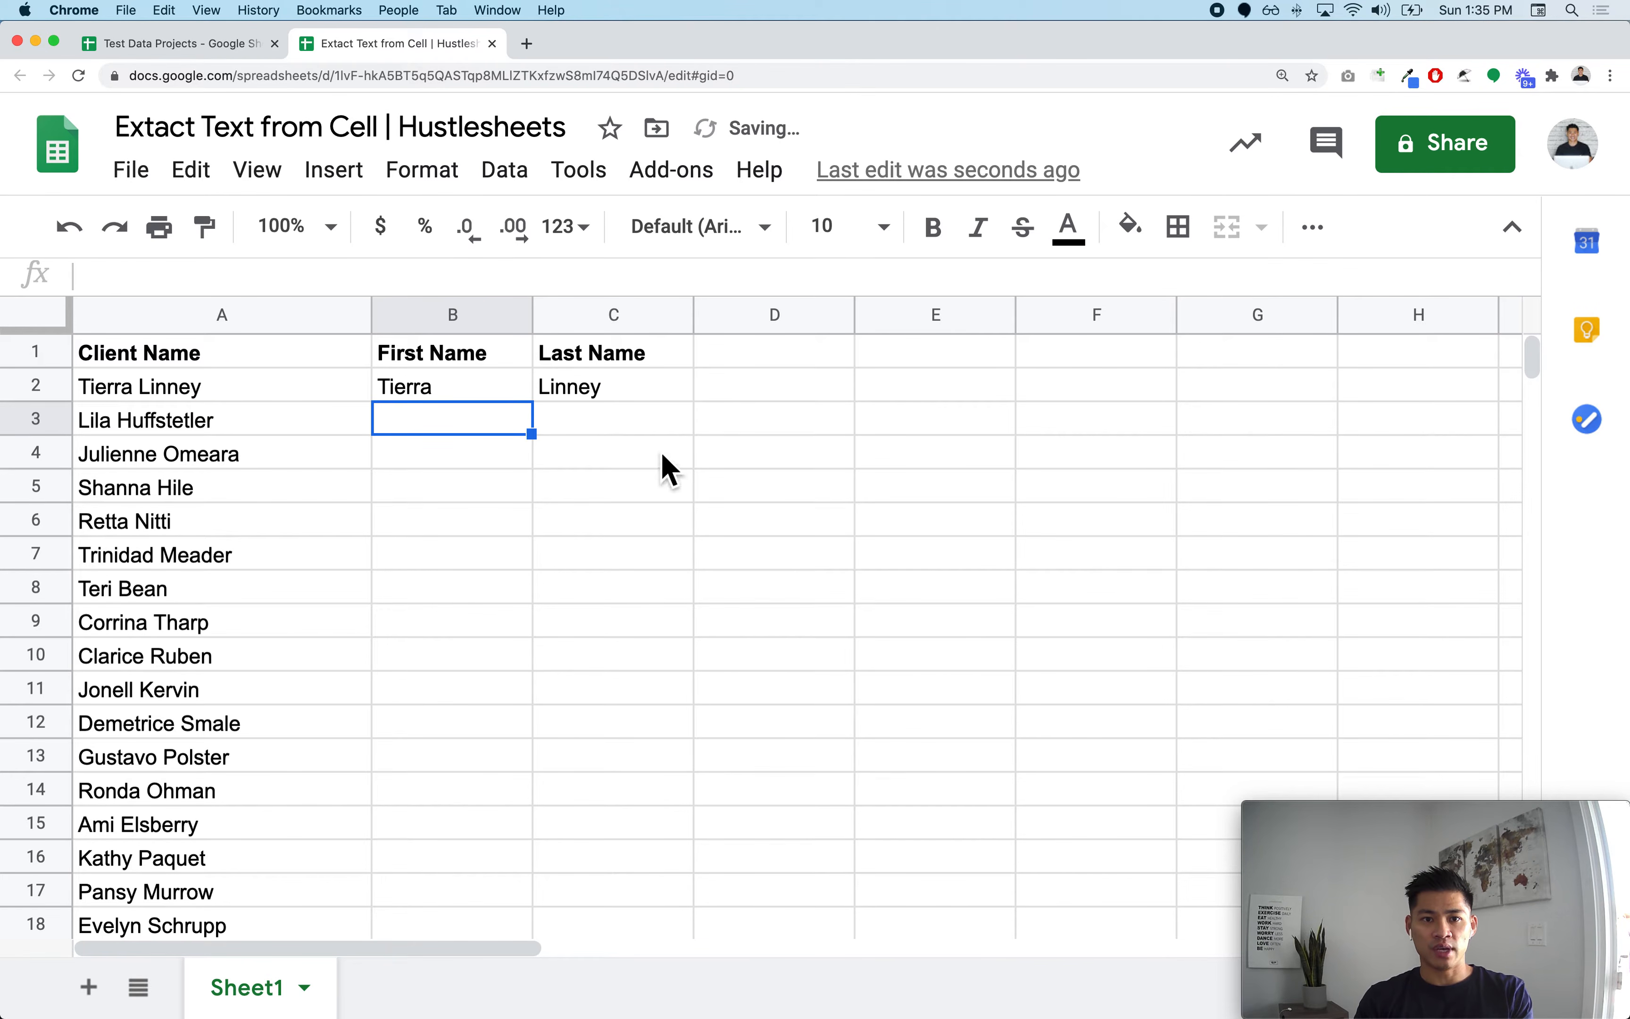
Step: Fill the B2:C2 formulas down through row 14
drag(481, 391, 589, 397)
drag(701, 415, 702, 816)
click(622, 557)
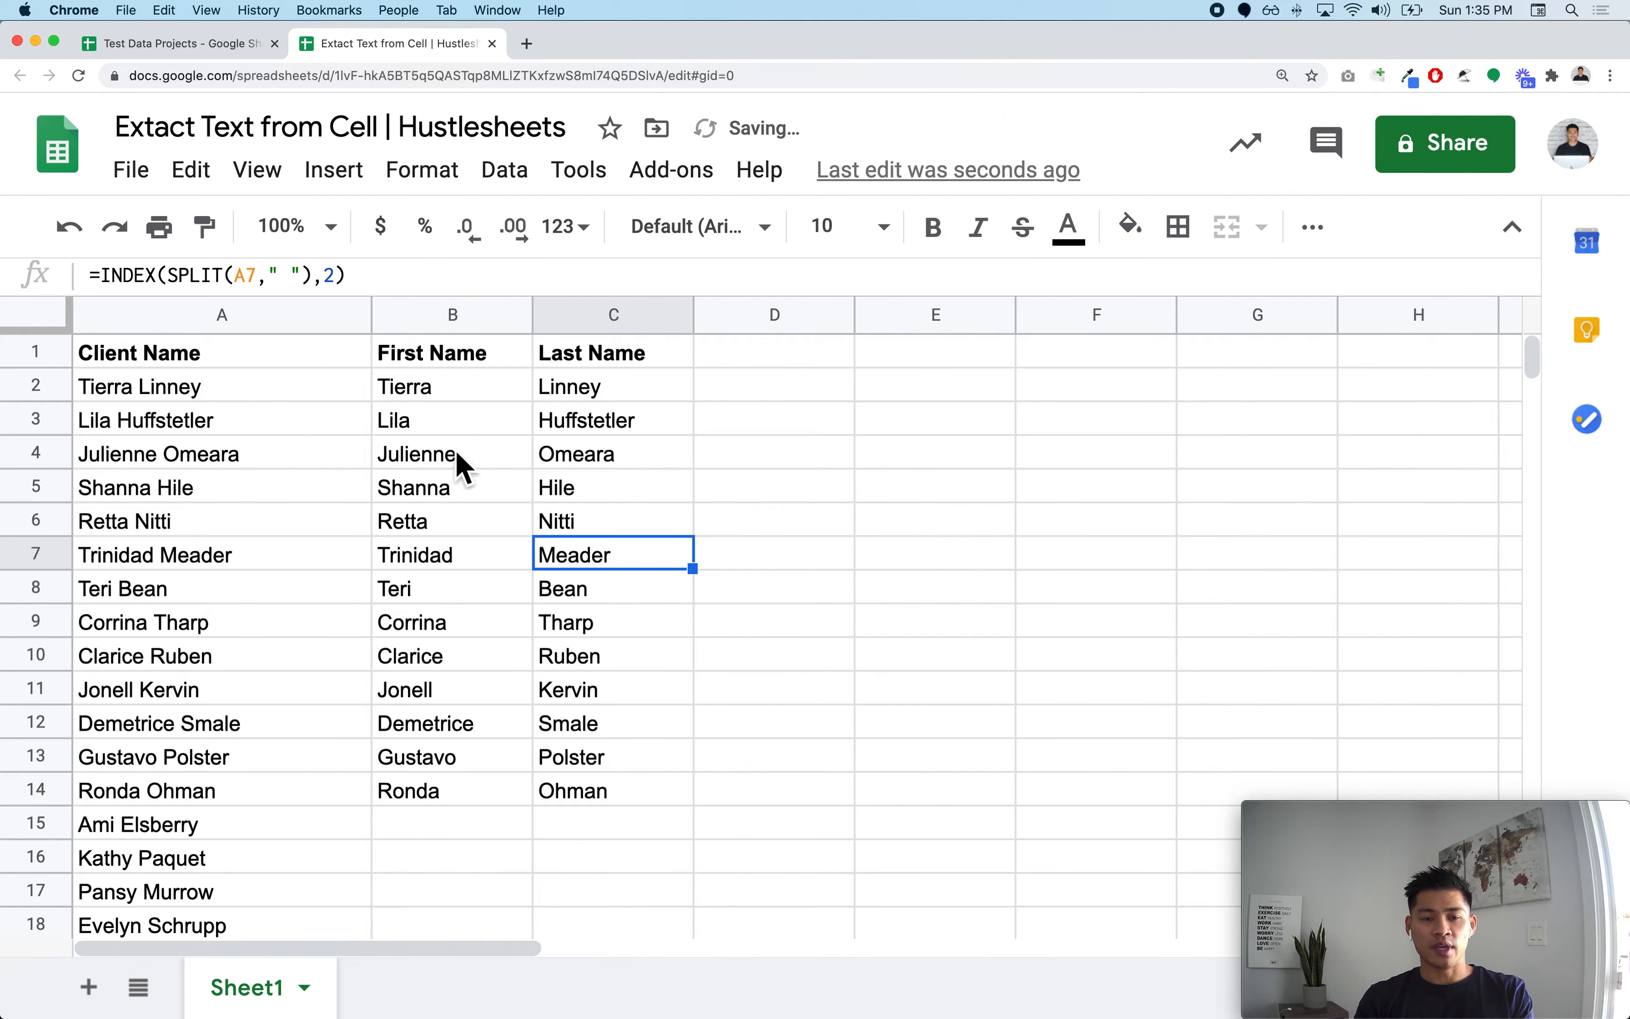
click(776, 404)
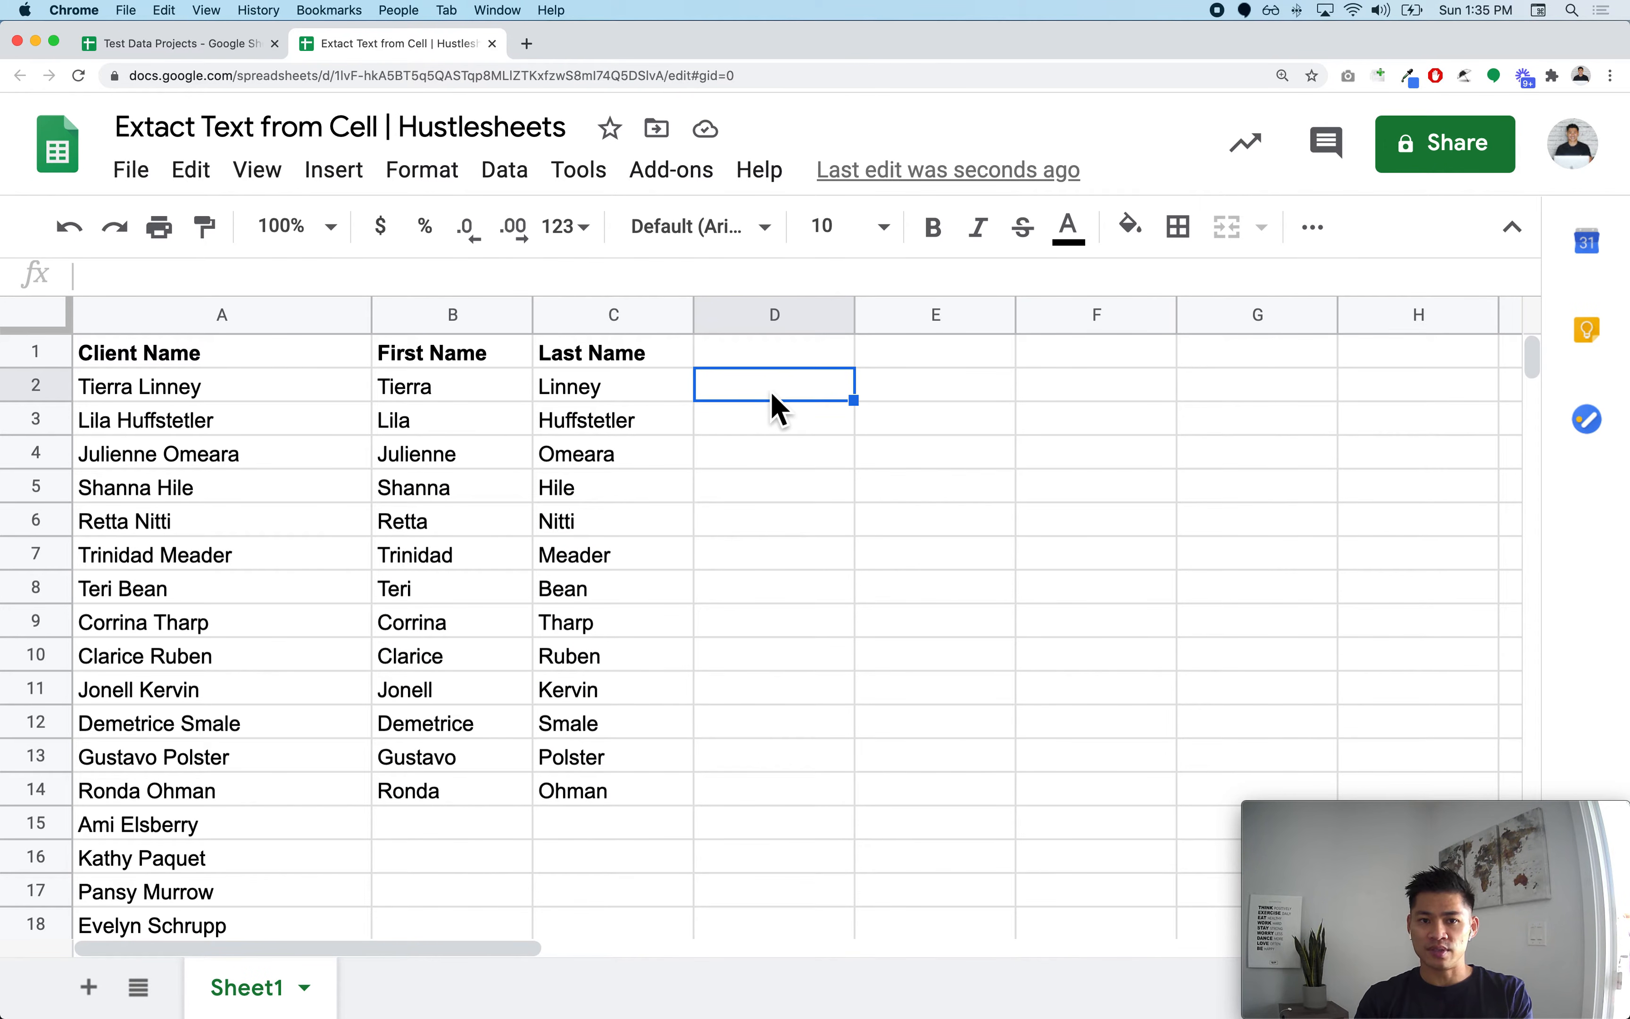
click(454, 363)
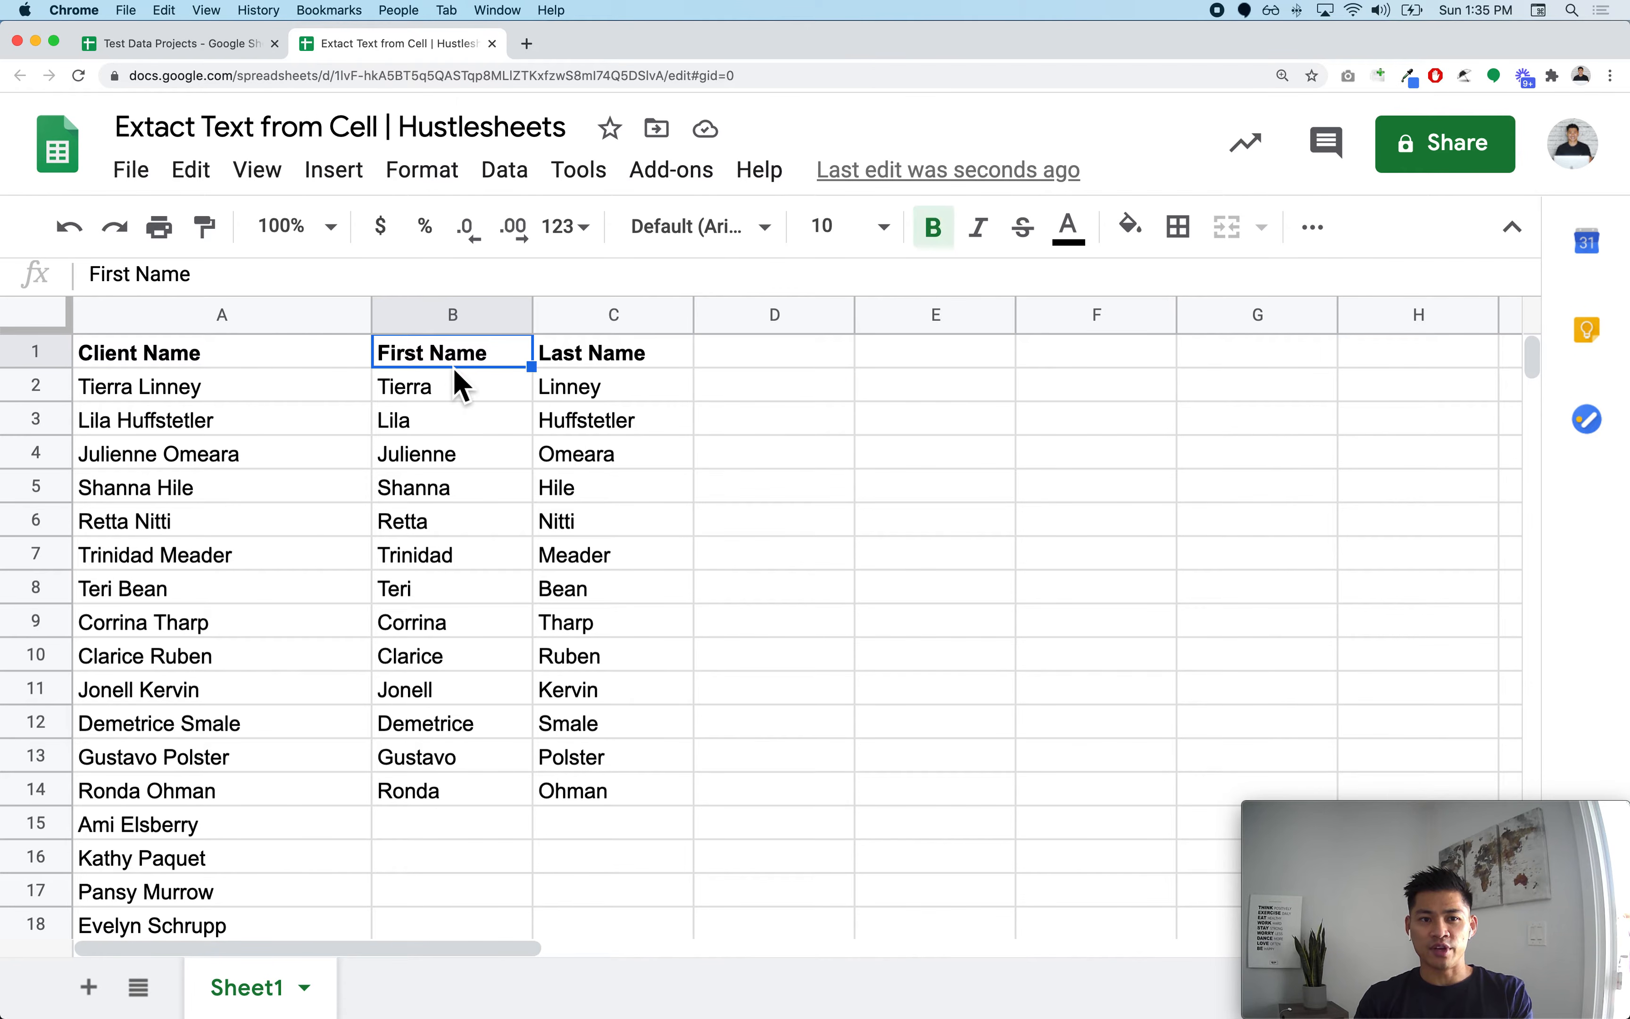
click(451, 421)
click(253, 395)
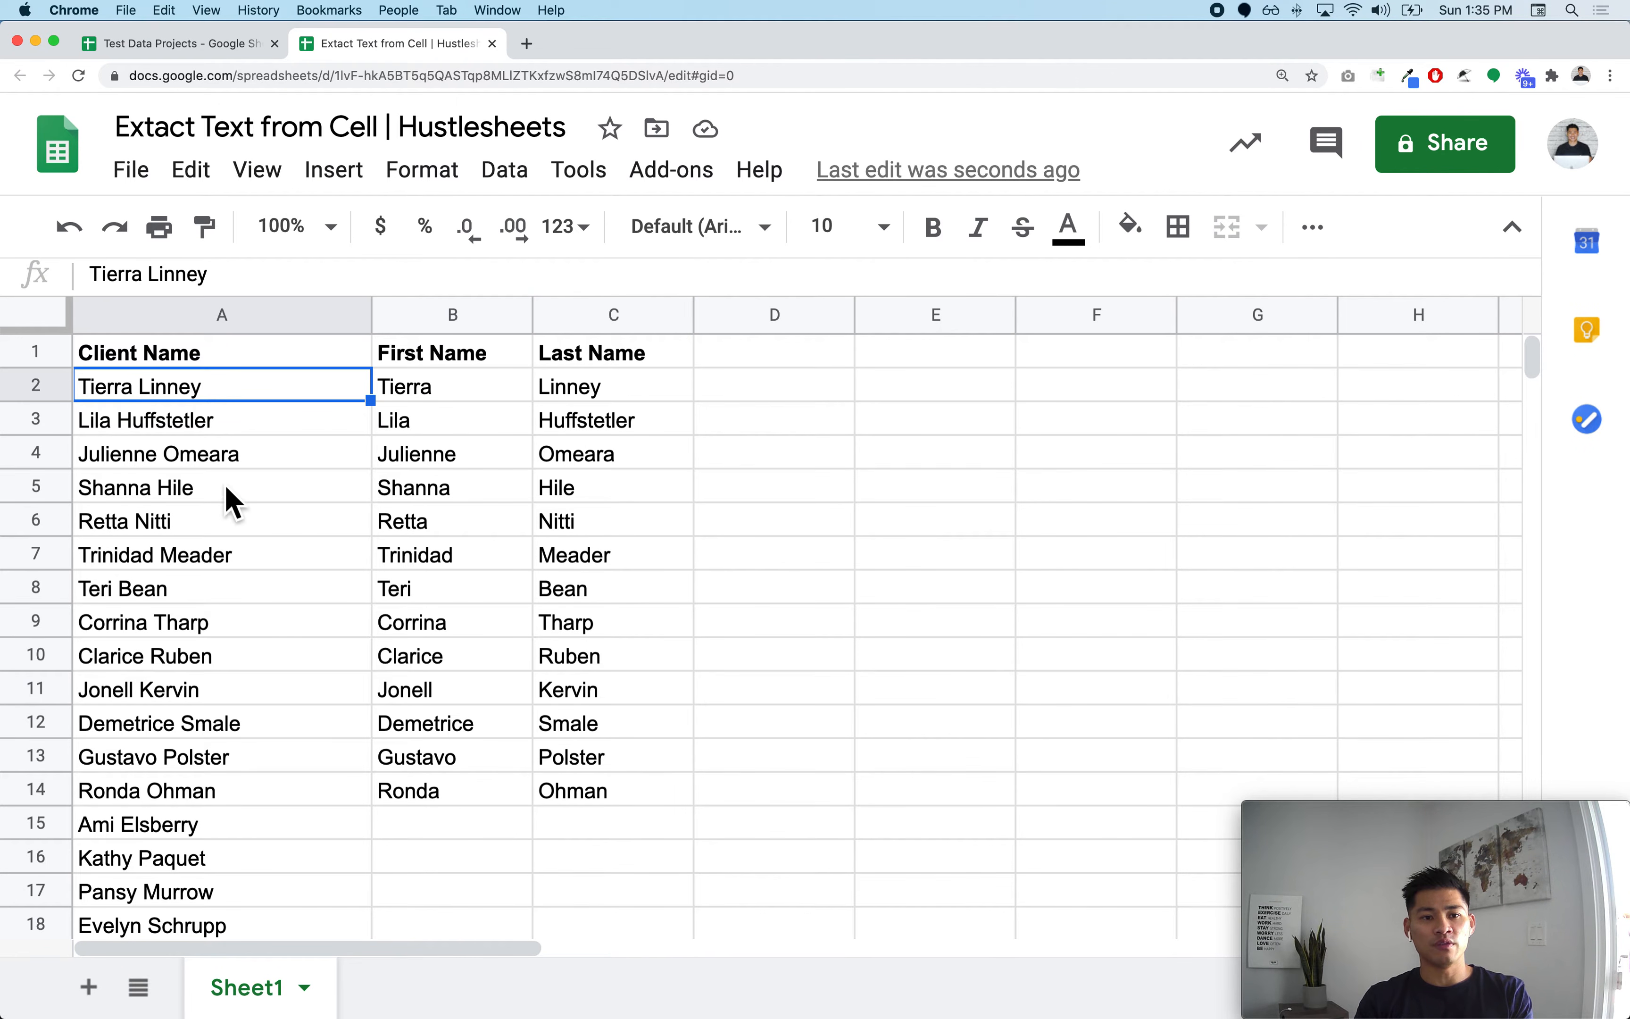
Step: Append the word Word to the client name in A2, then undo that edit
scroll(223, 497, down, 1)
scroll(223, 496, up, 1)
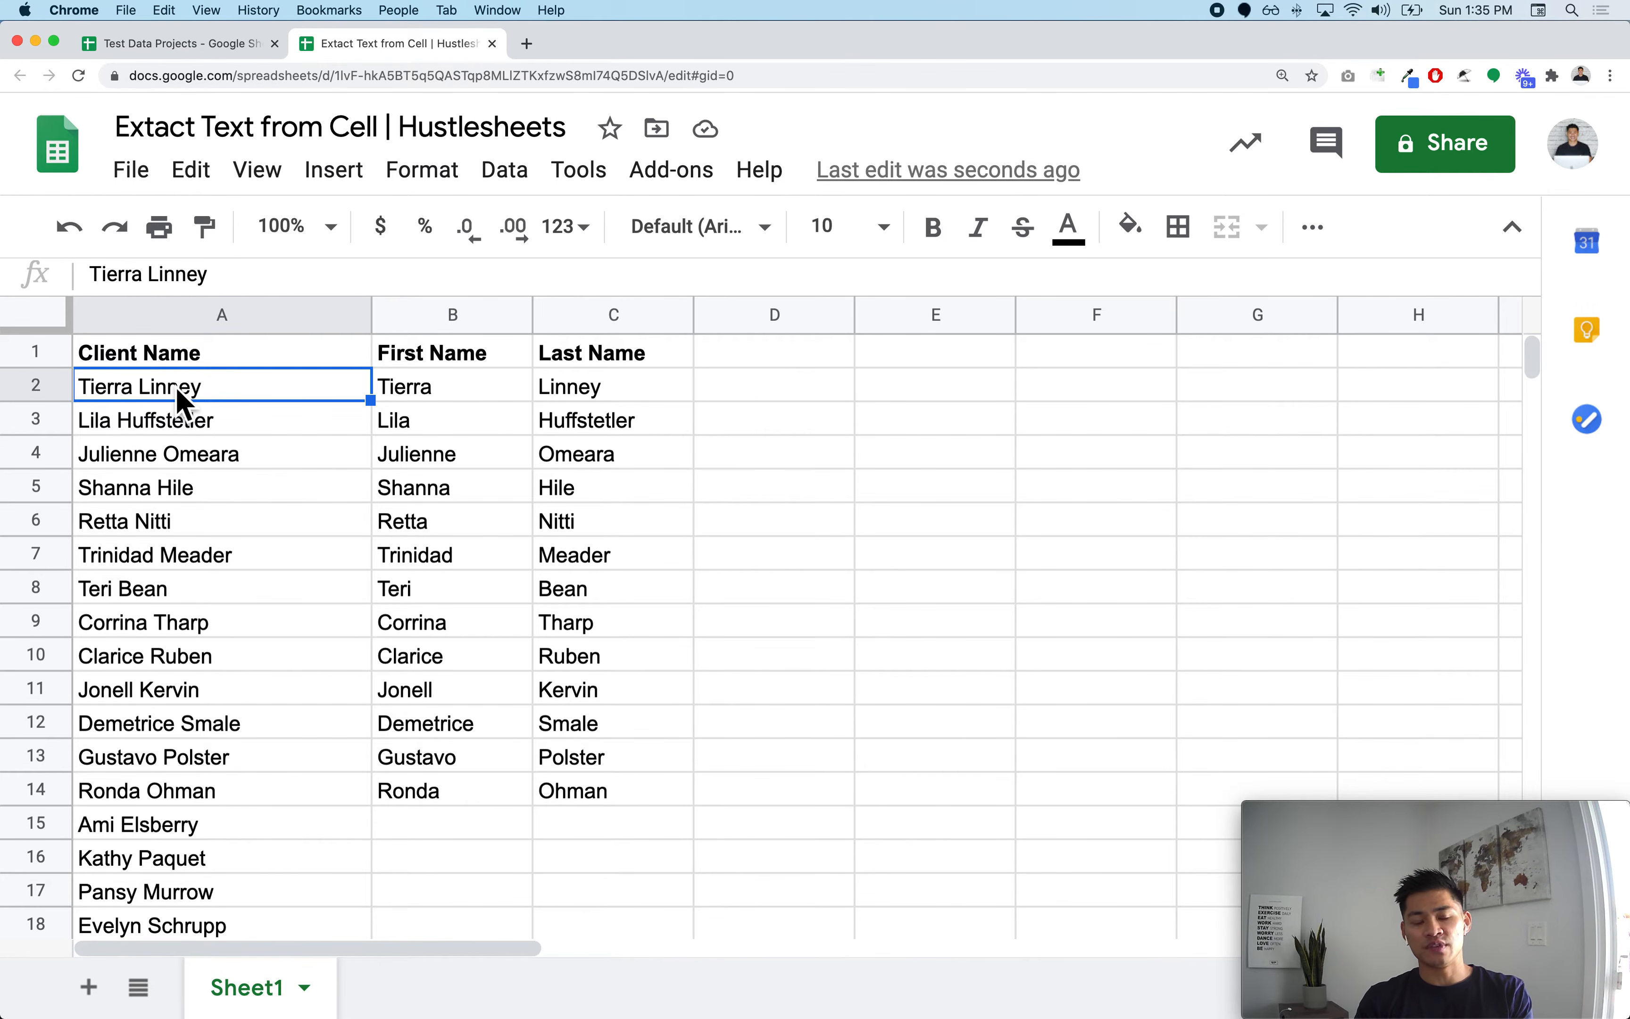
key(Return)
key(shift+Left)
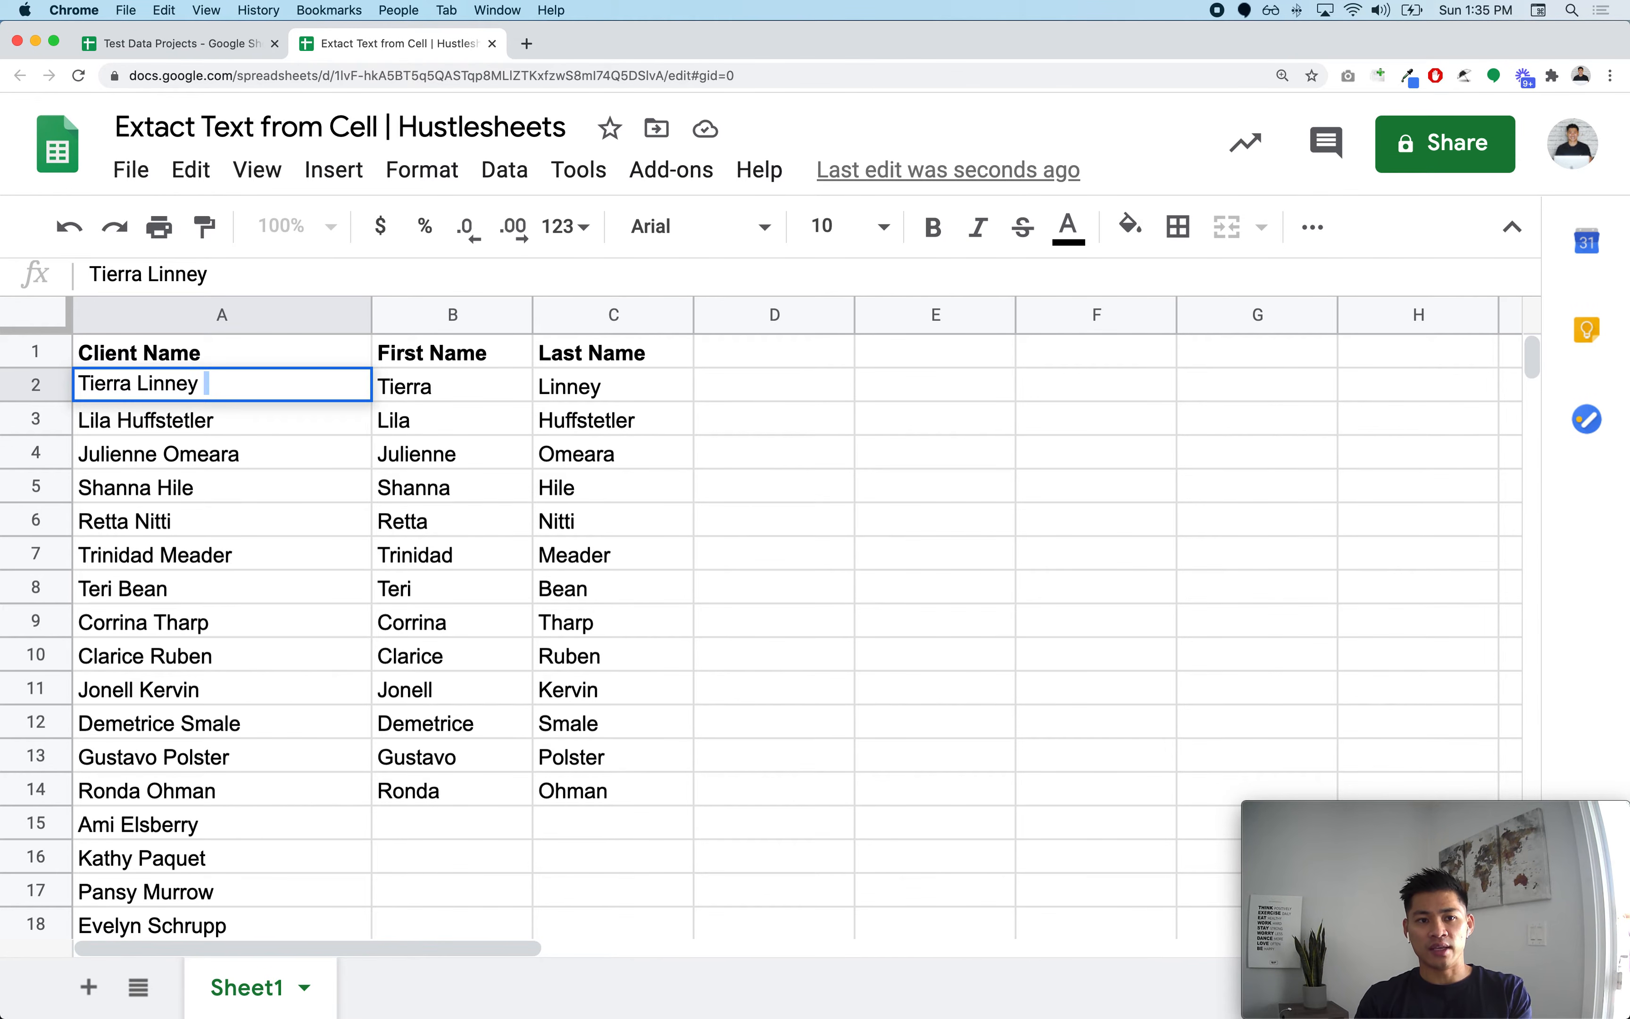
text(Word)
key(Return)
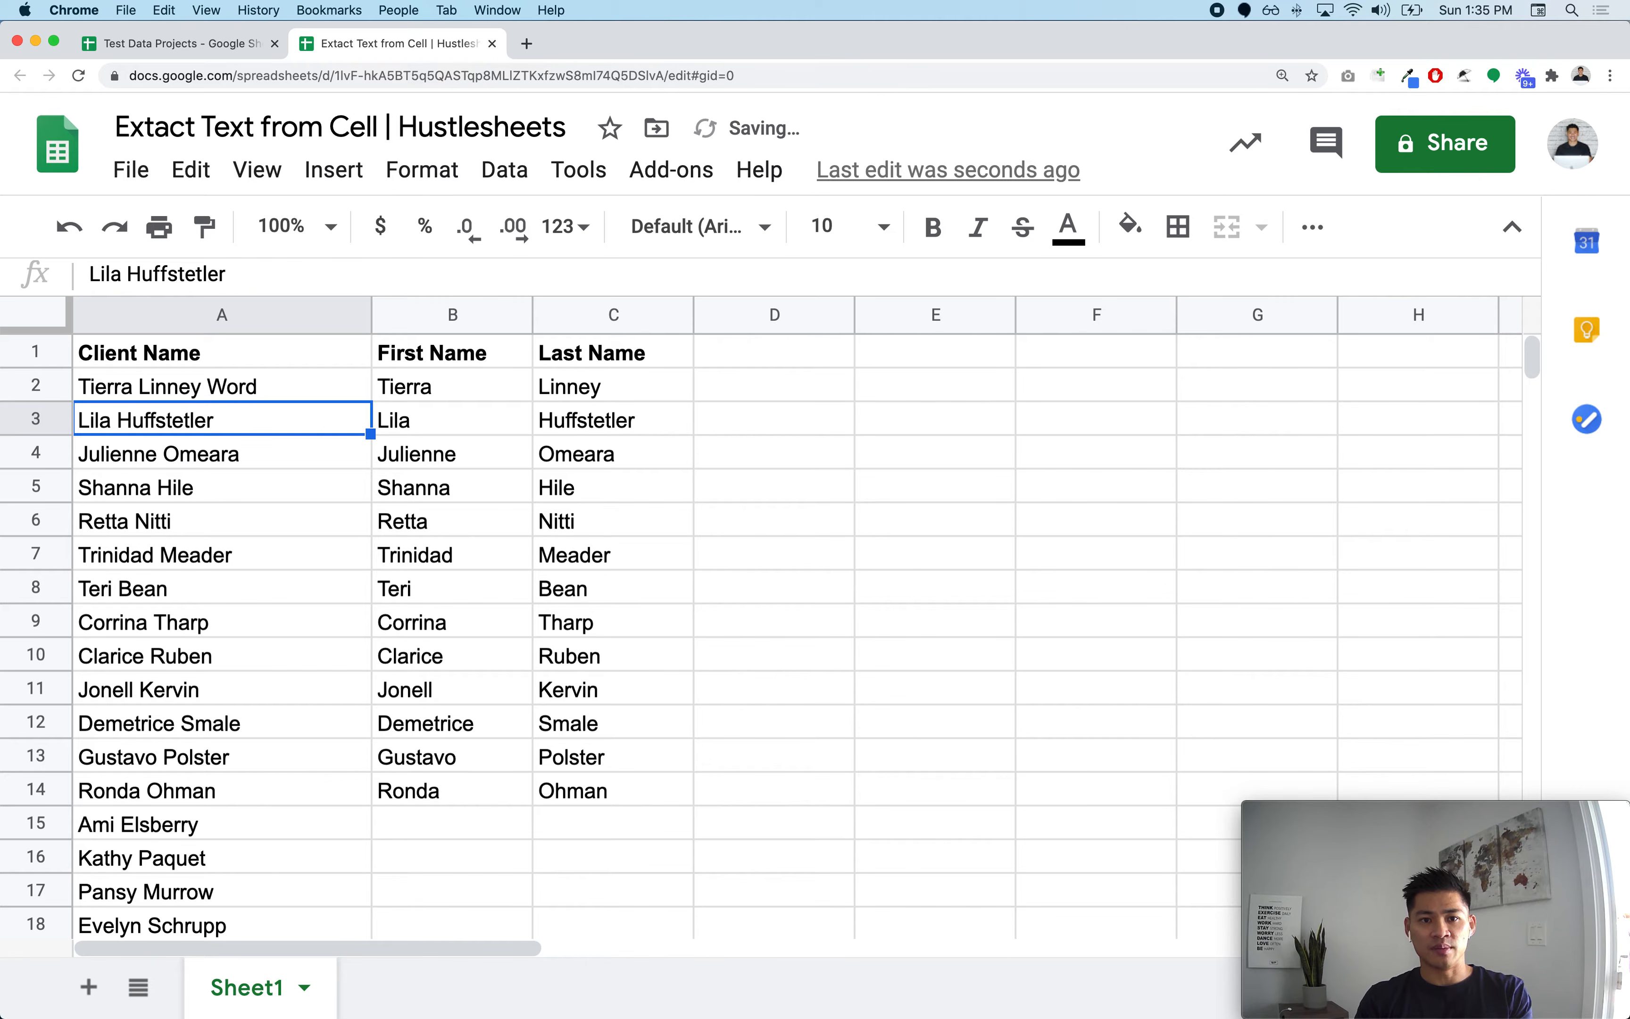
click(676, 357)
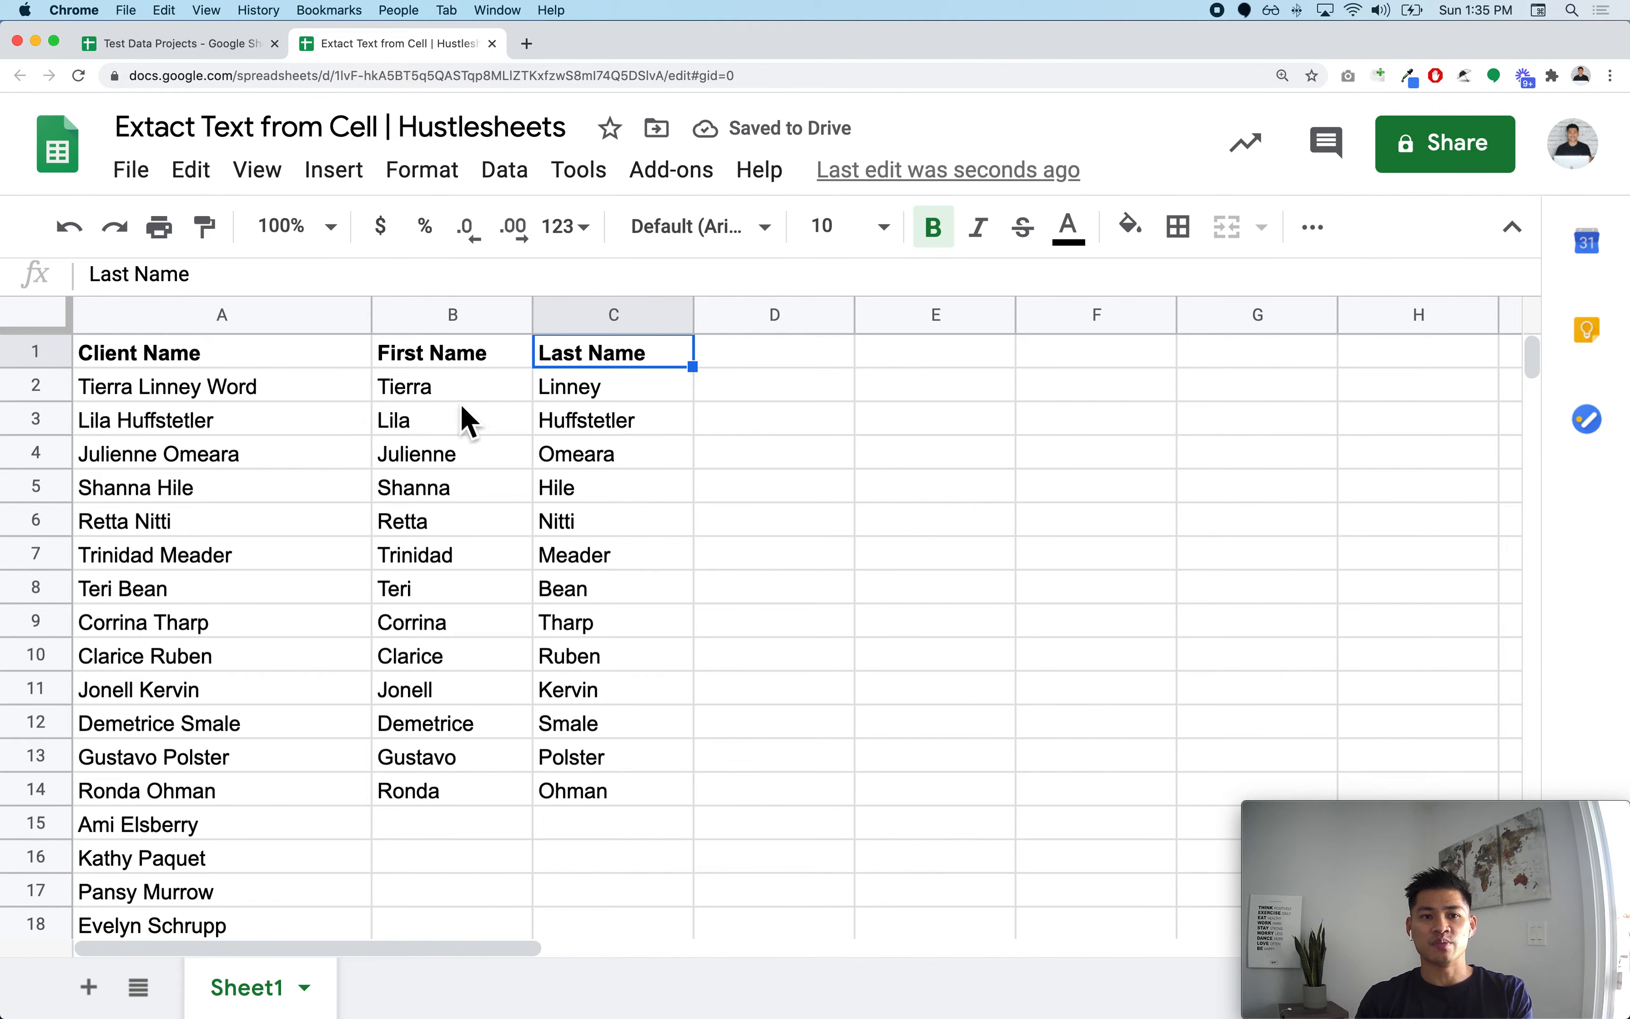
click(323, 396)
drag(323, 396, 317, 502)
key(ctrl+z)
click(281, 453)
scroll(282, 452, down, 5)
scroll(282, 452, up, 5)
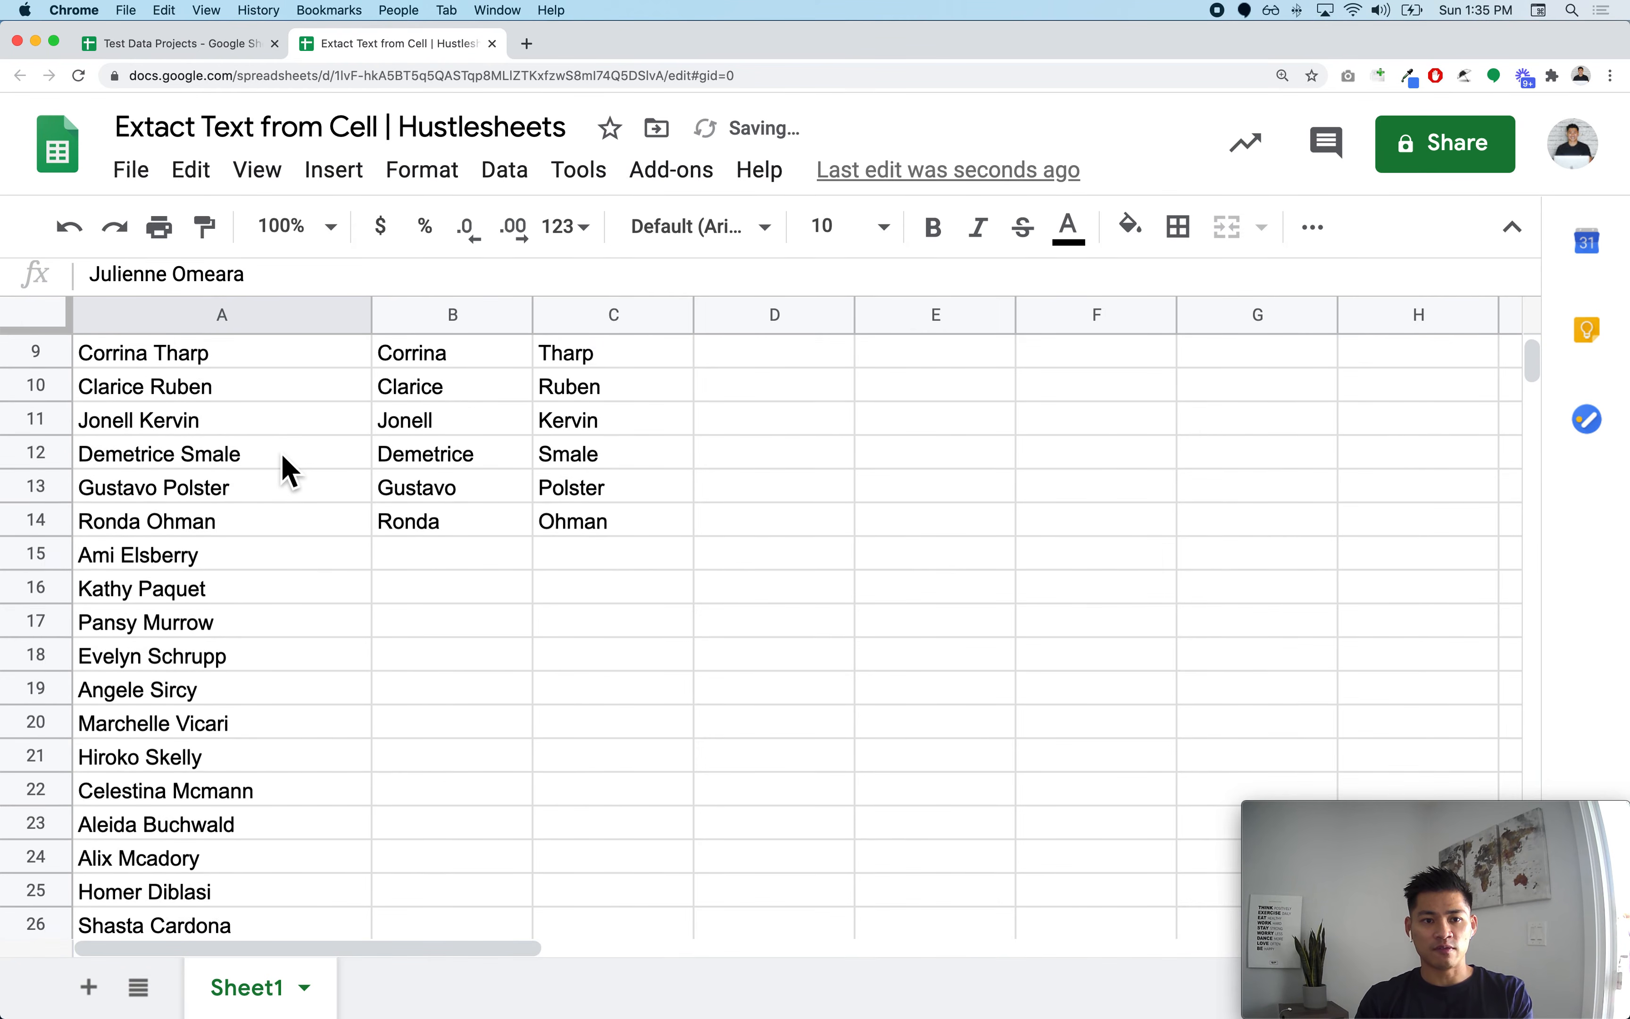
click(421, 395)
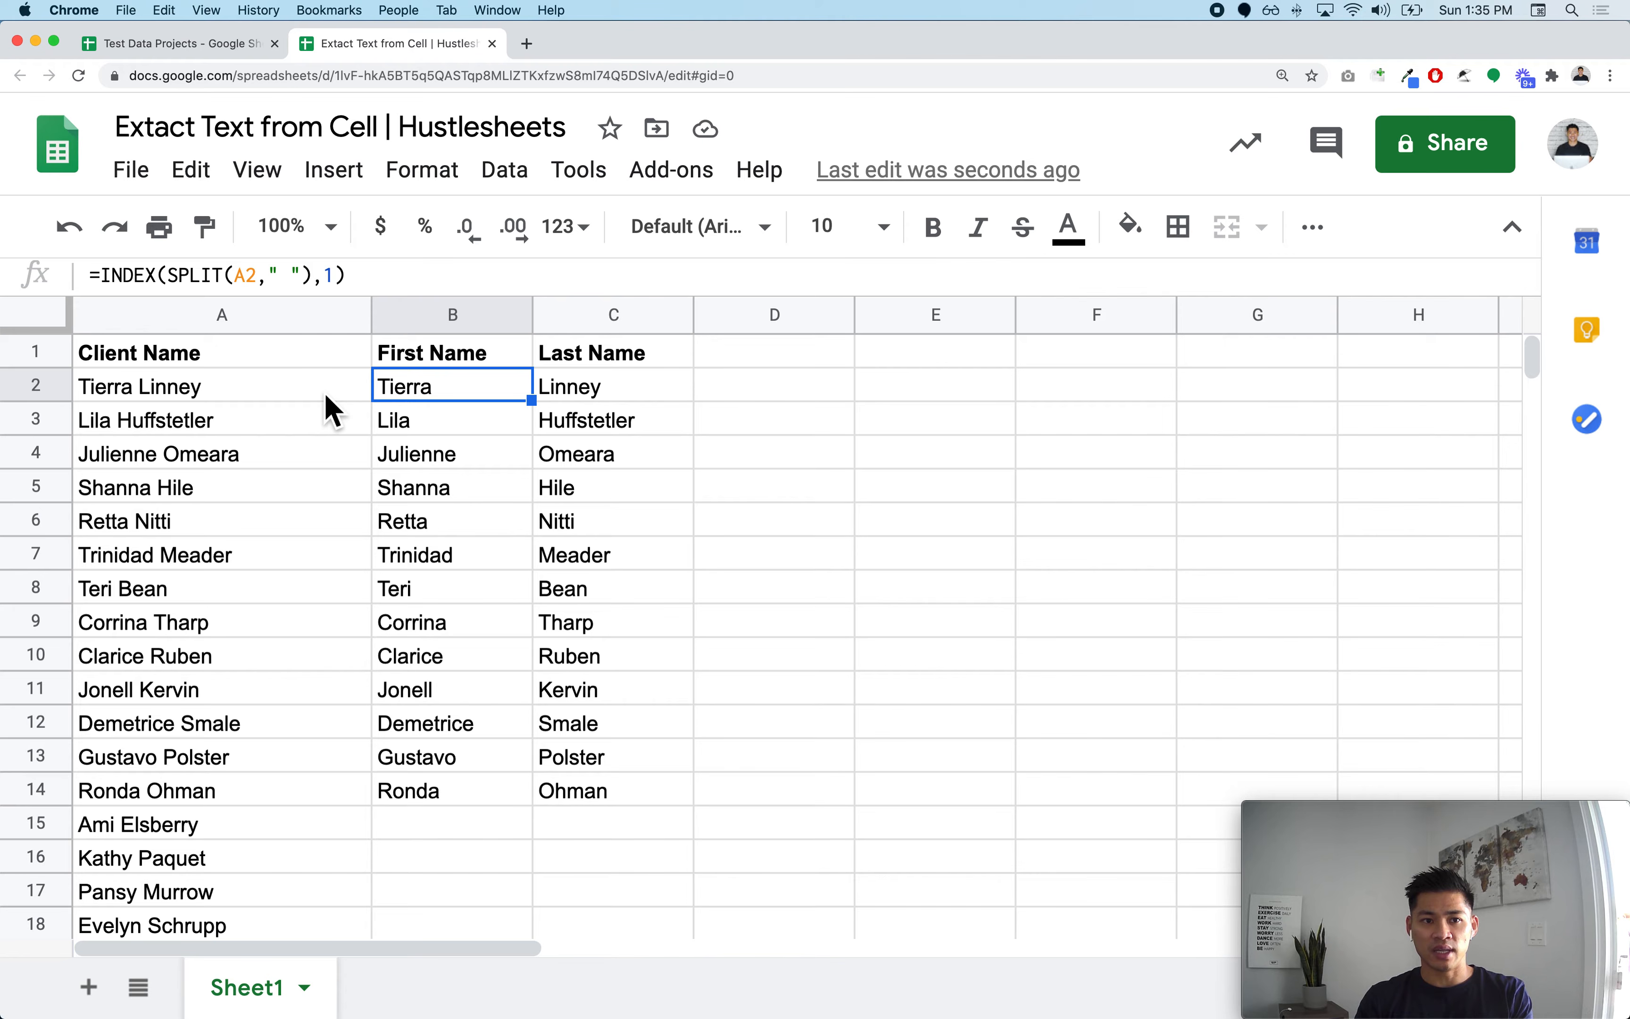
click(213, 395)
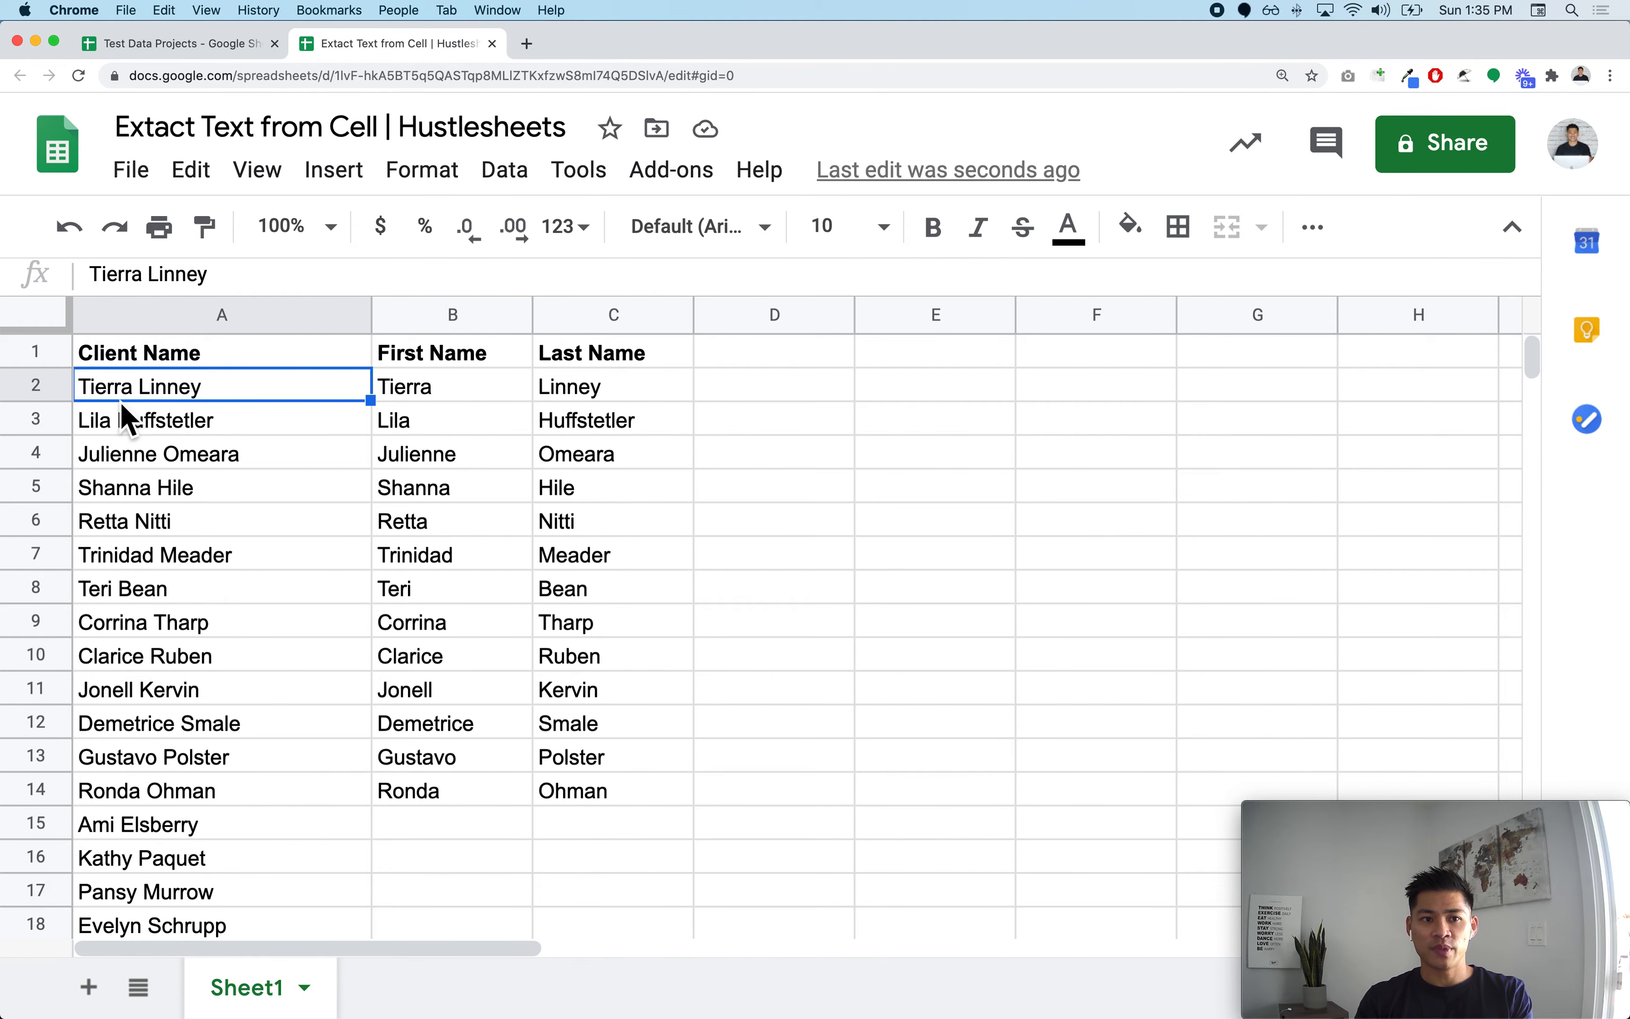
double_click(131, 398)
key(Delete)
text(,)
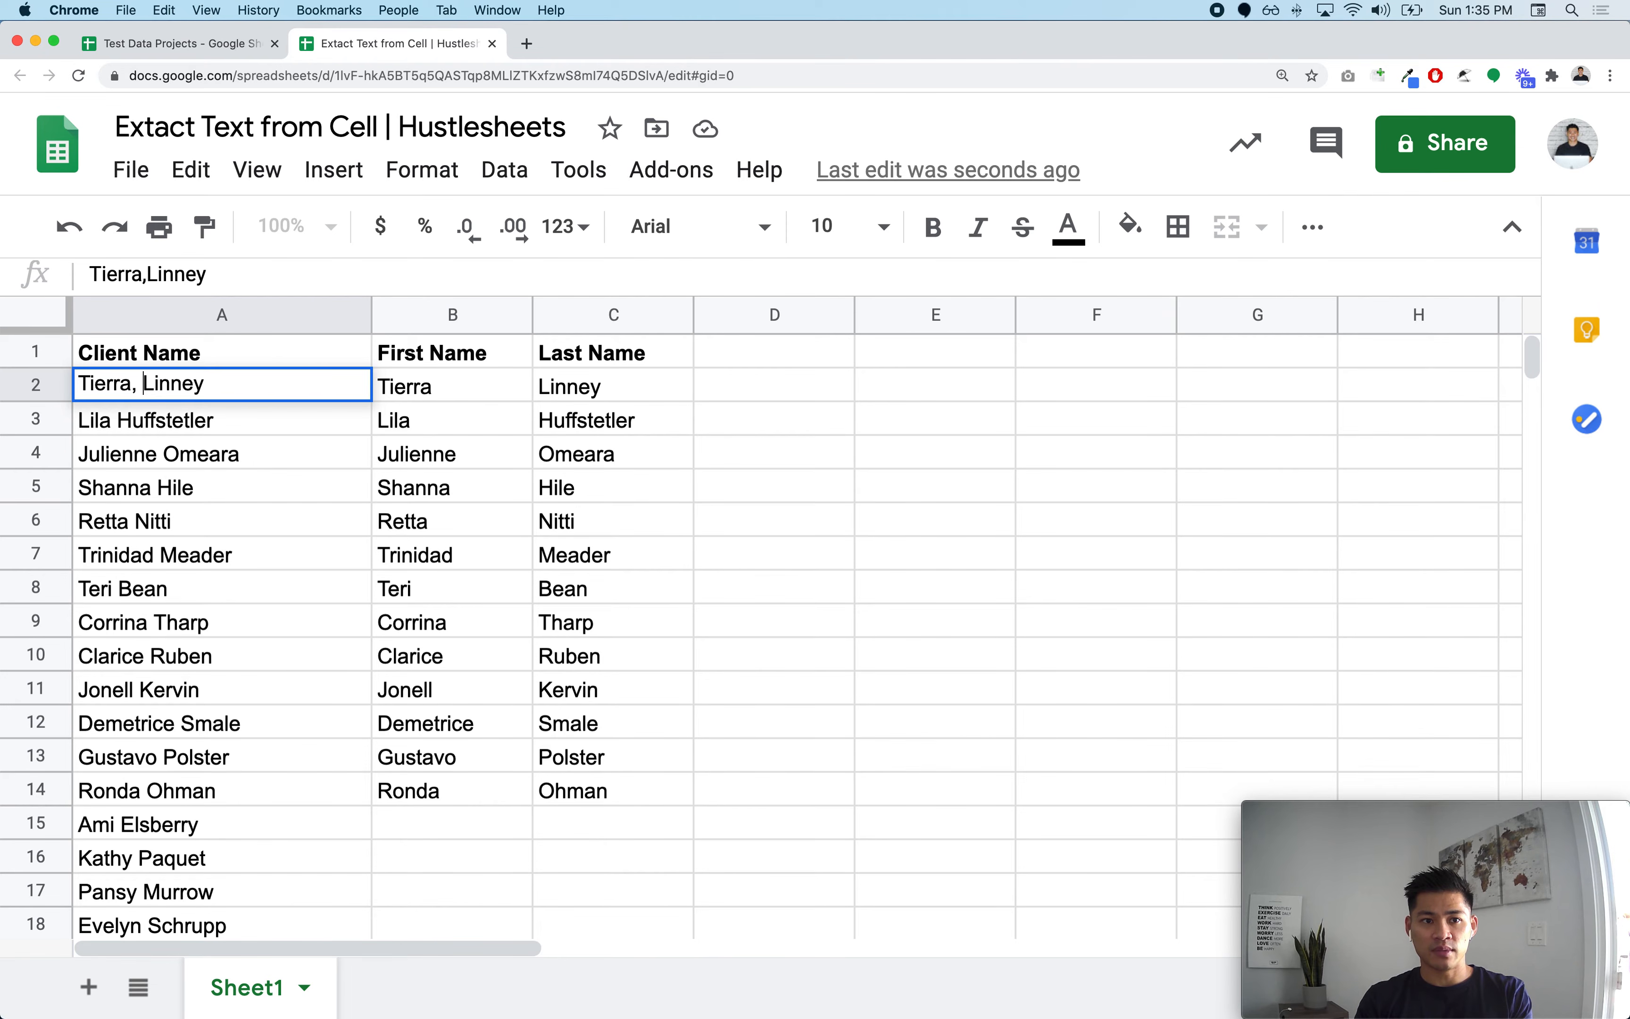
key(BackSpace)
key(Return)
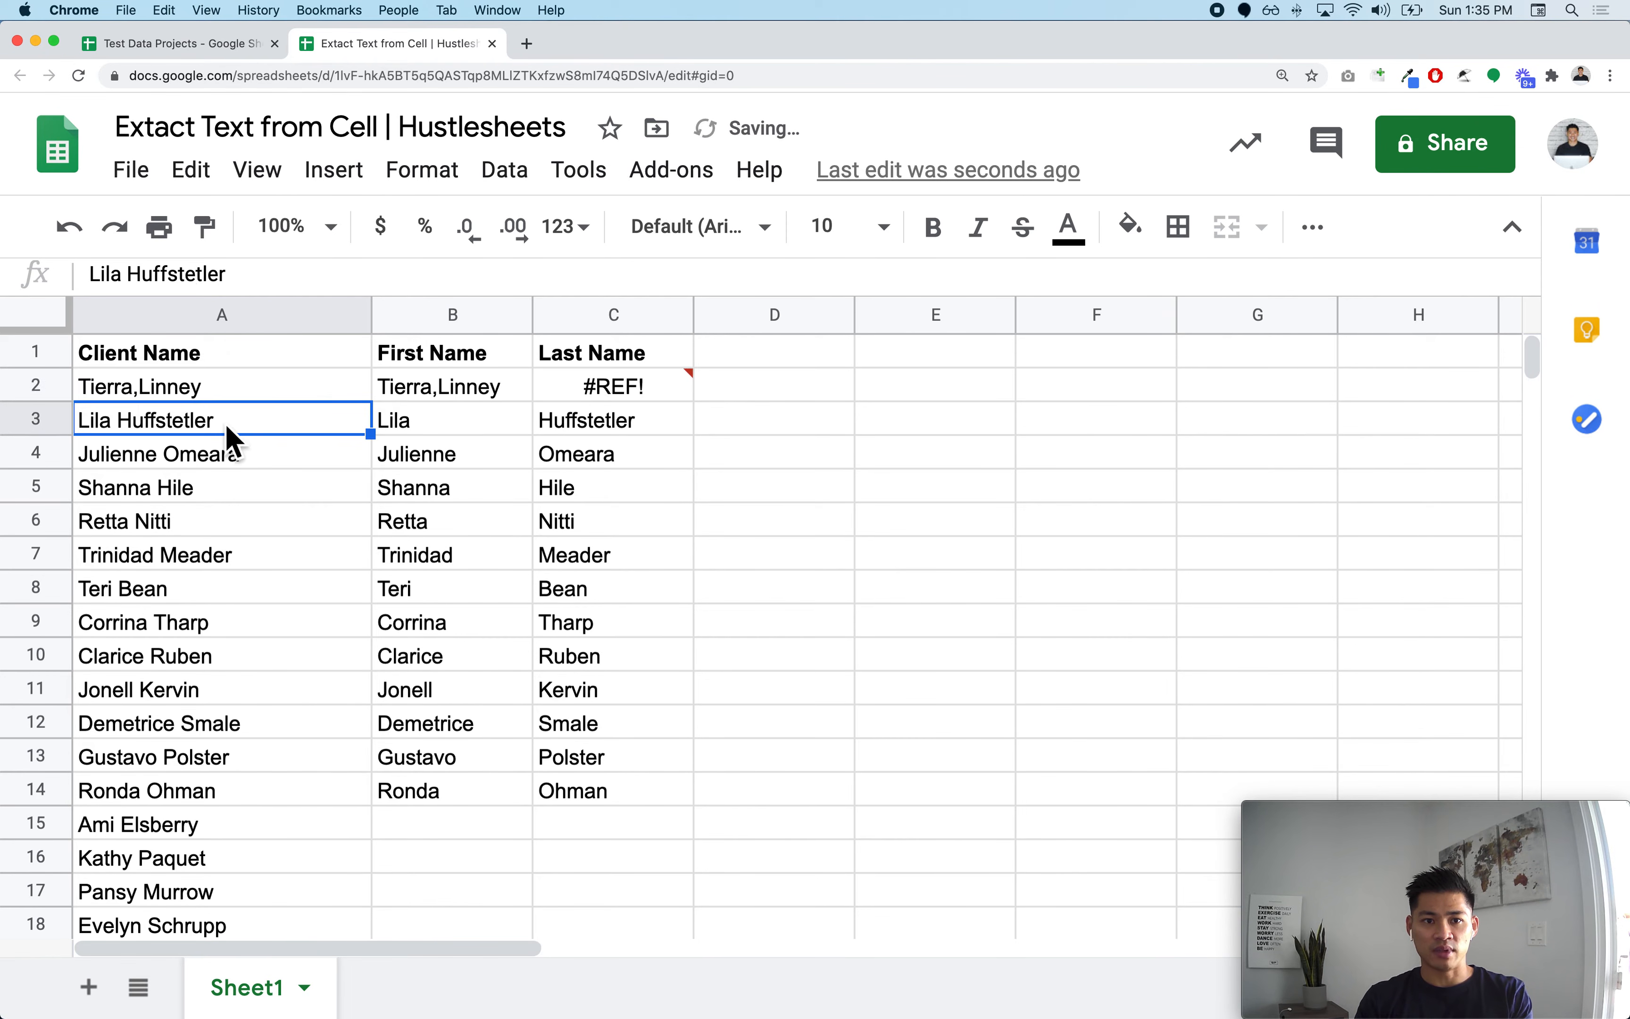
Step: Set the SPLIT delimiter in B2's formula to a comma
click(398, 403)
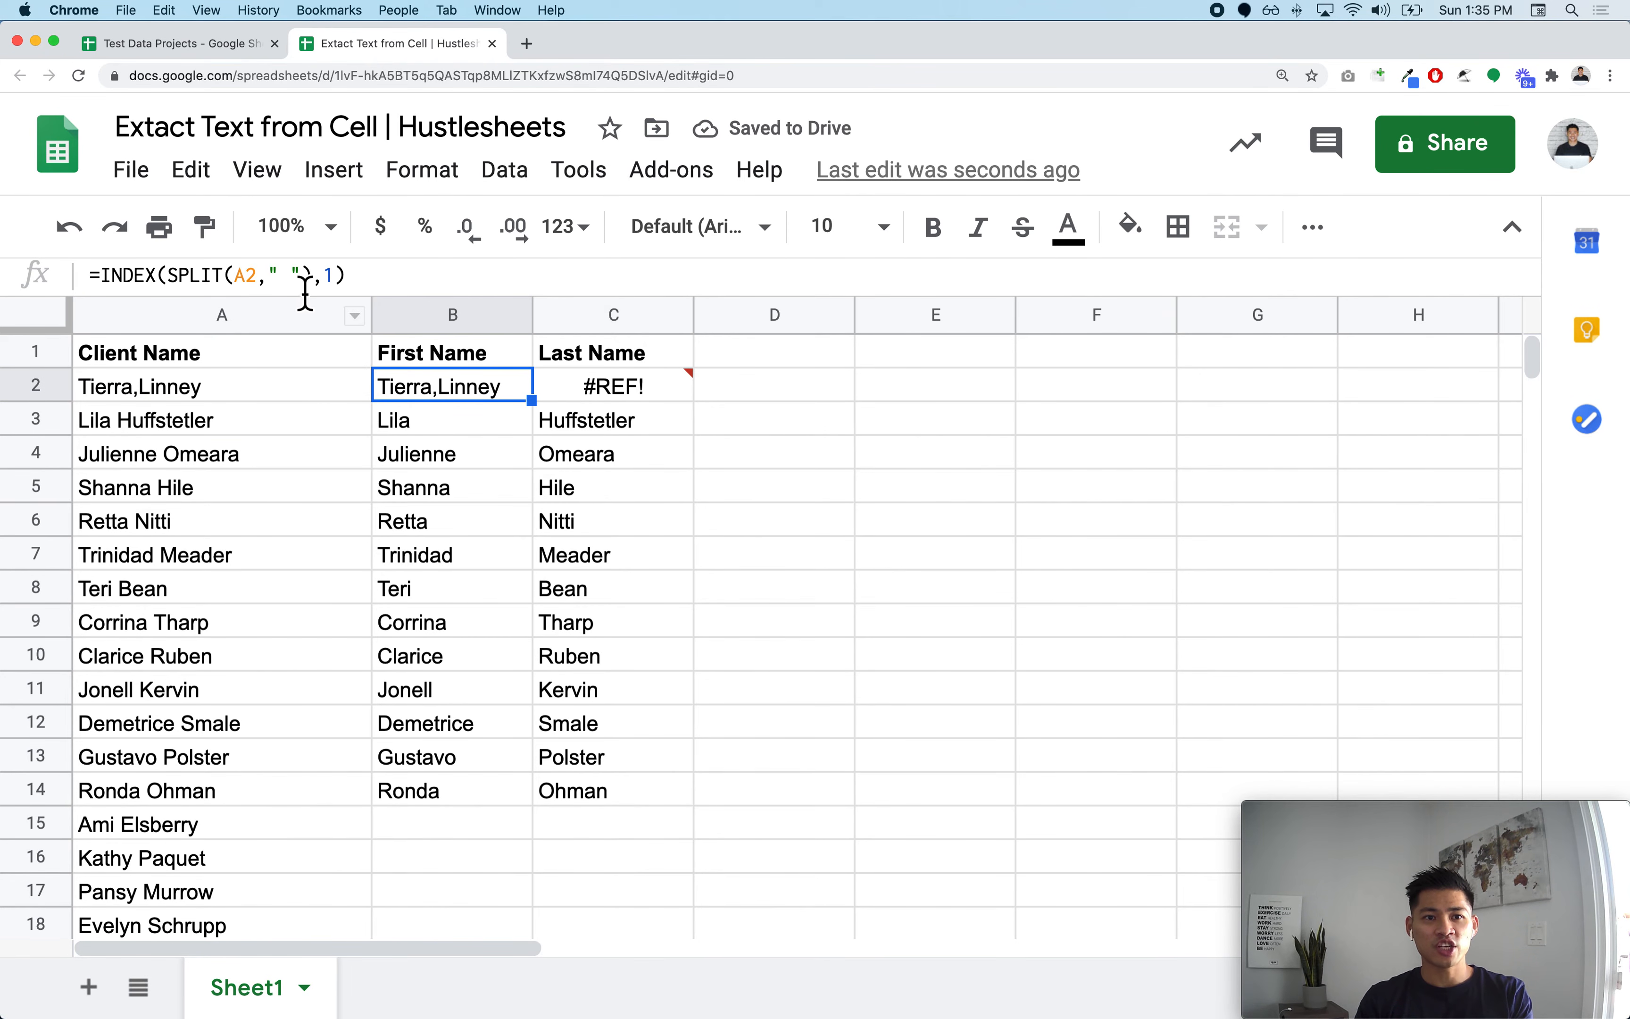
double_click(296, 276)
key(BackSpace)
text(,)
key(Return)
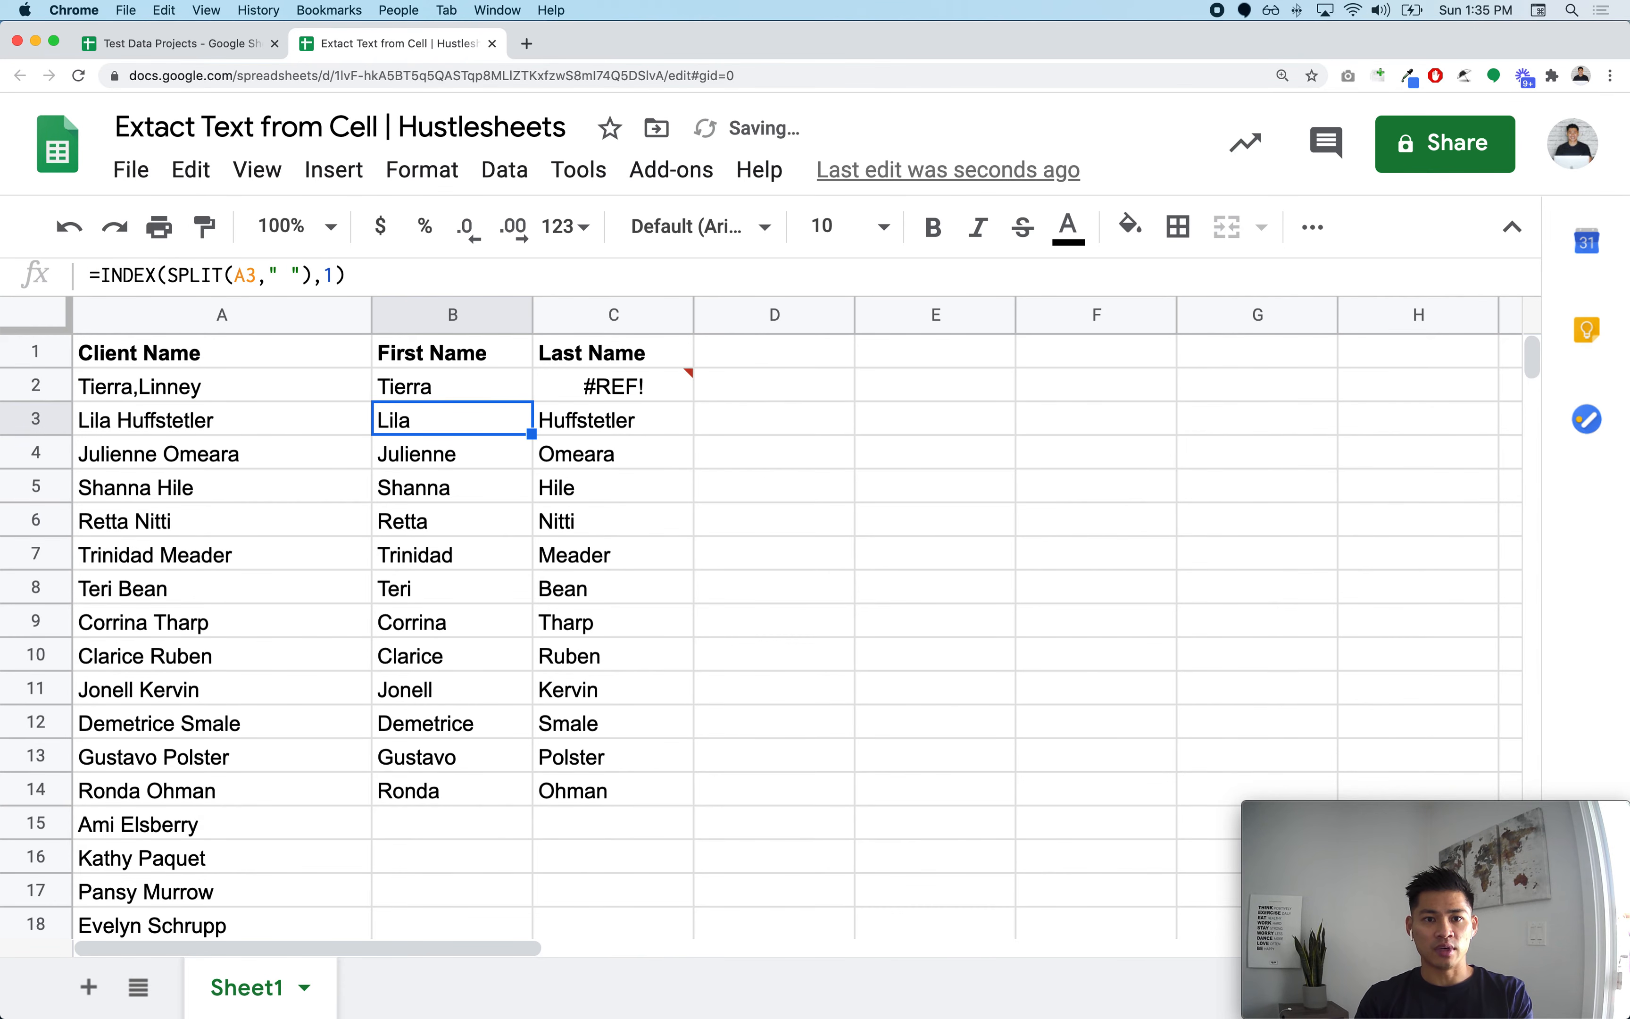
Step: Set the SPLIT delimiter in C2's formula to a comma
click(379, 391)
click(574, 398)
double_click(299, 280)
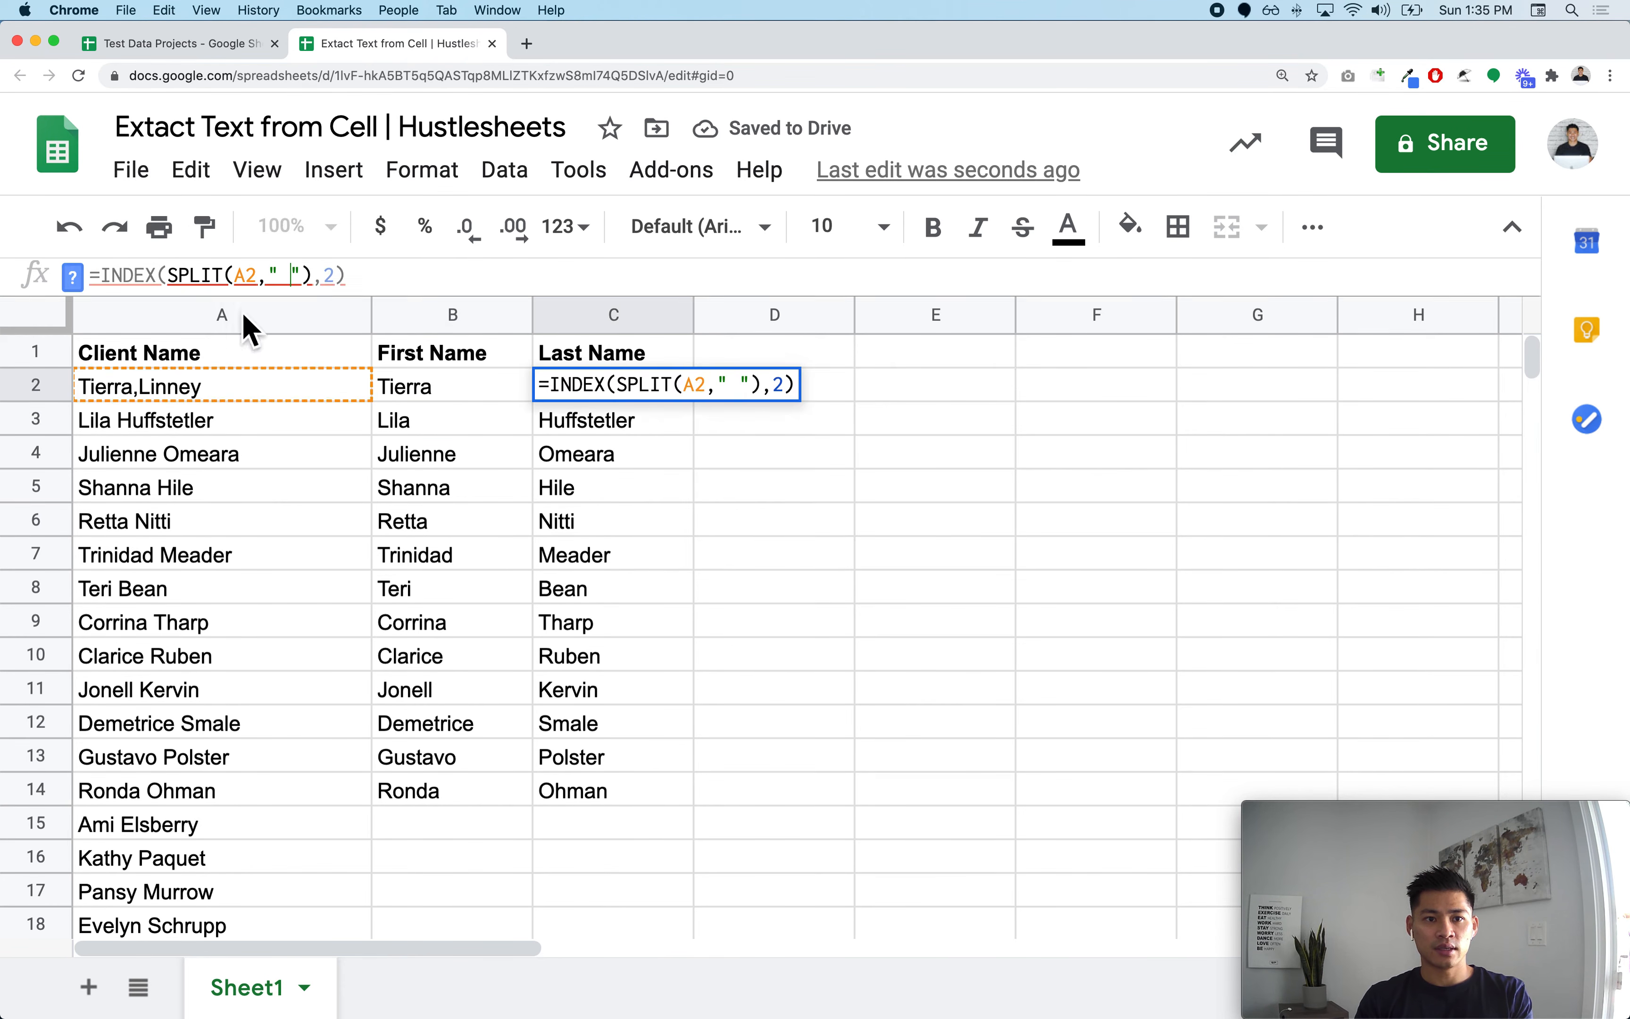
key(BackSpace)
text(,)
key(Return)
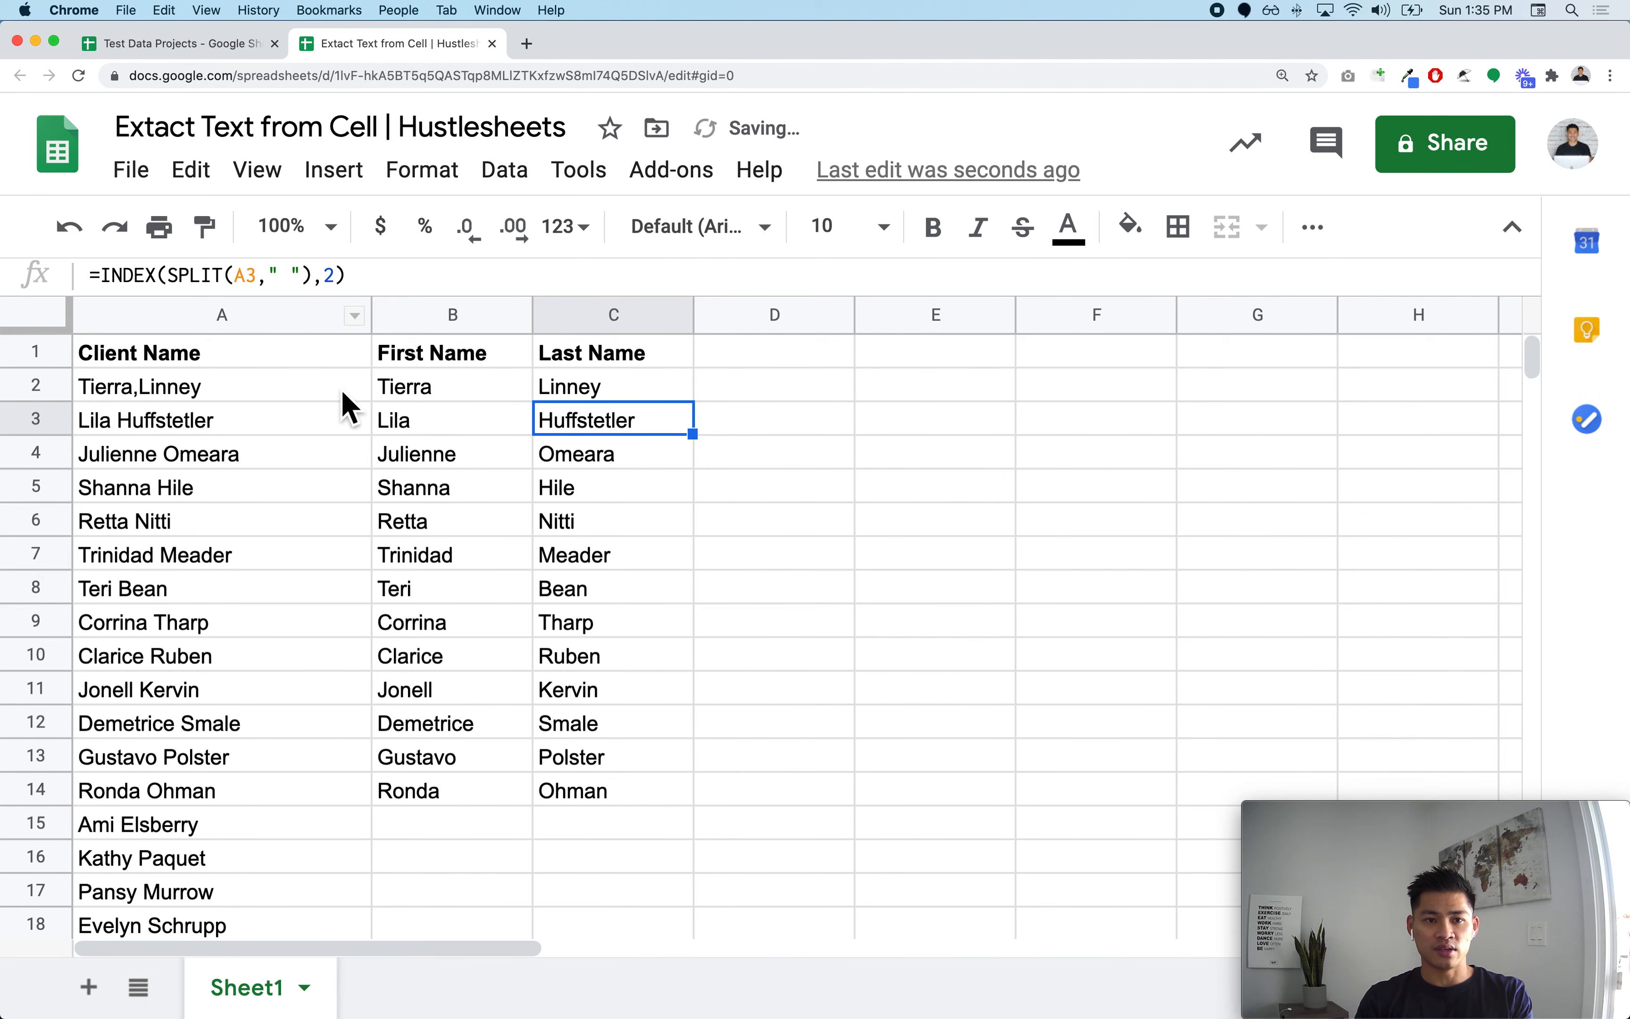
Step: Undo the comma edits to restore the original name in A2 and the space-delimited formulas
click(324, 390)
click(411, 391)
drag(155, 394, 324, 397)
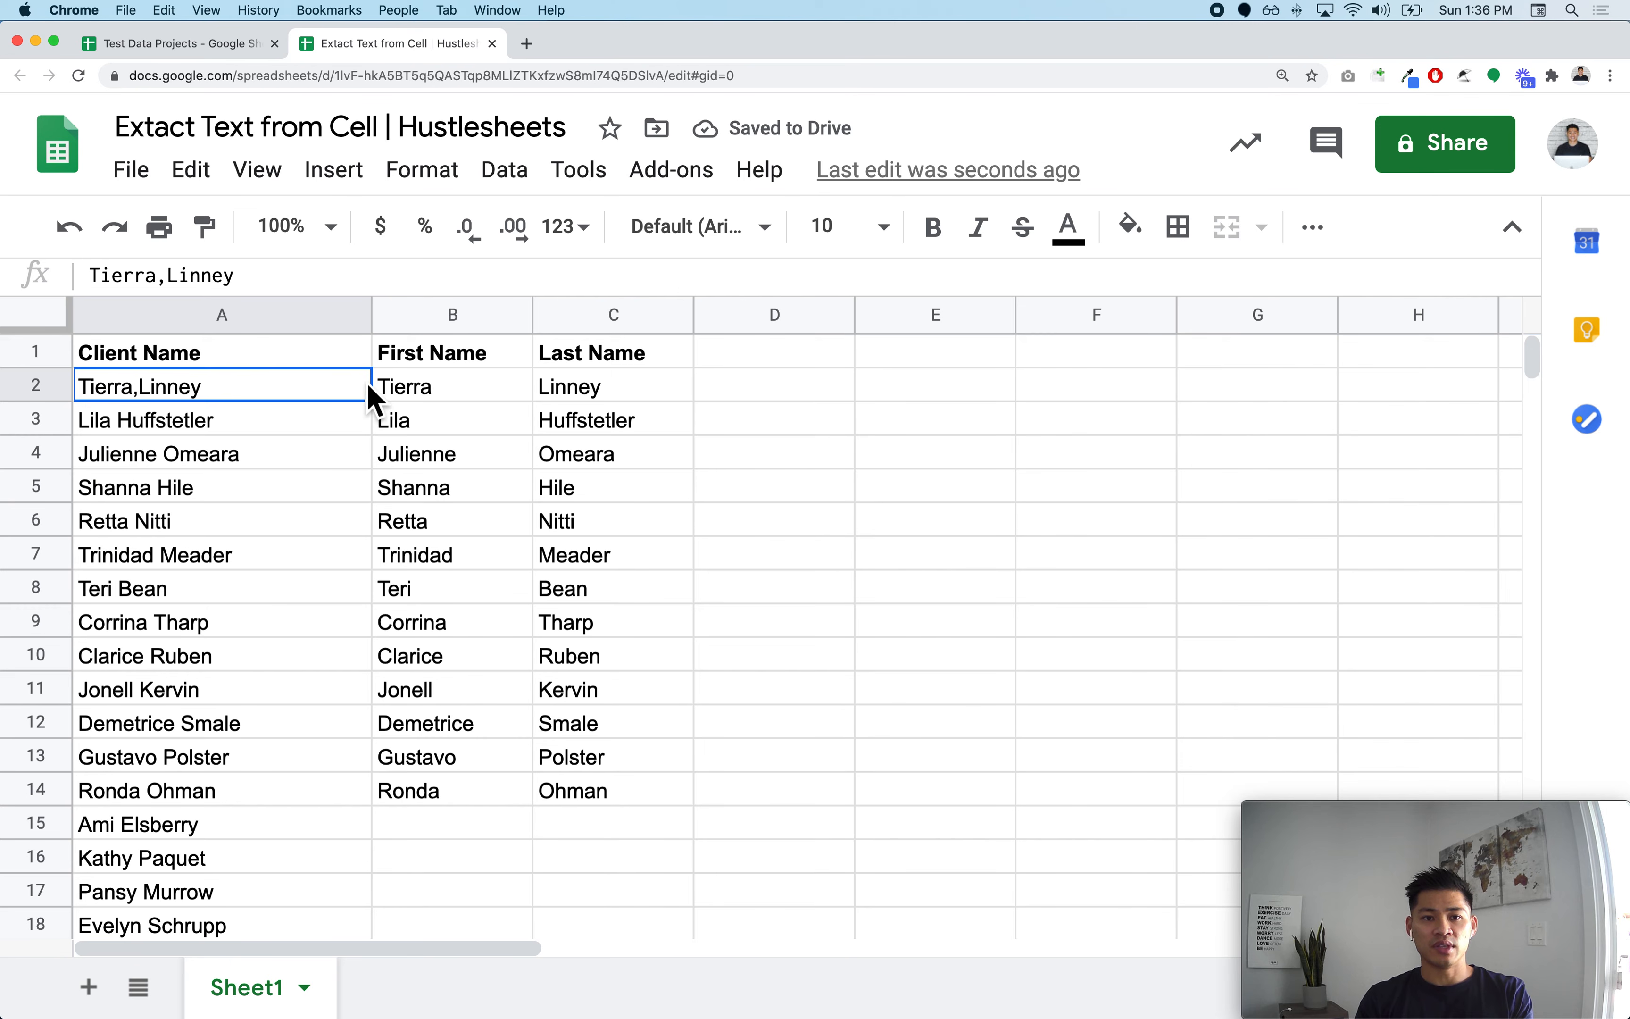
key(super+z)
key(super+z)
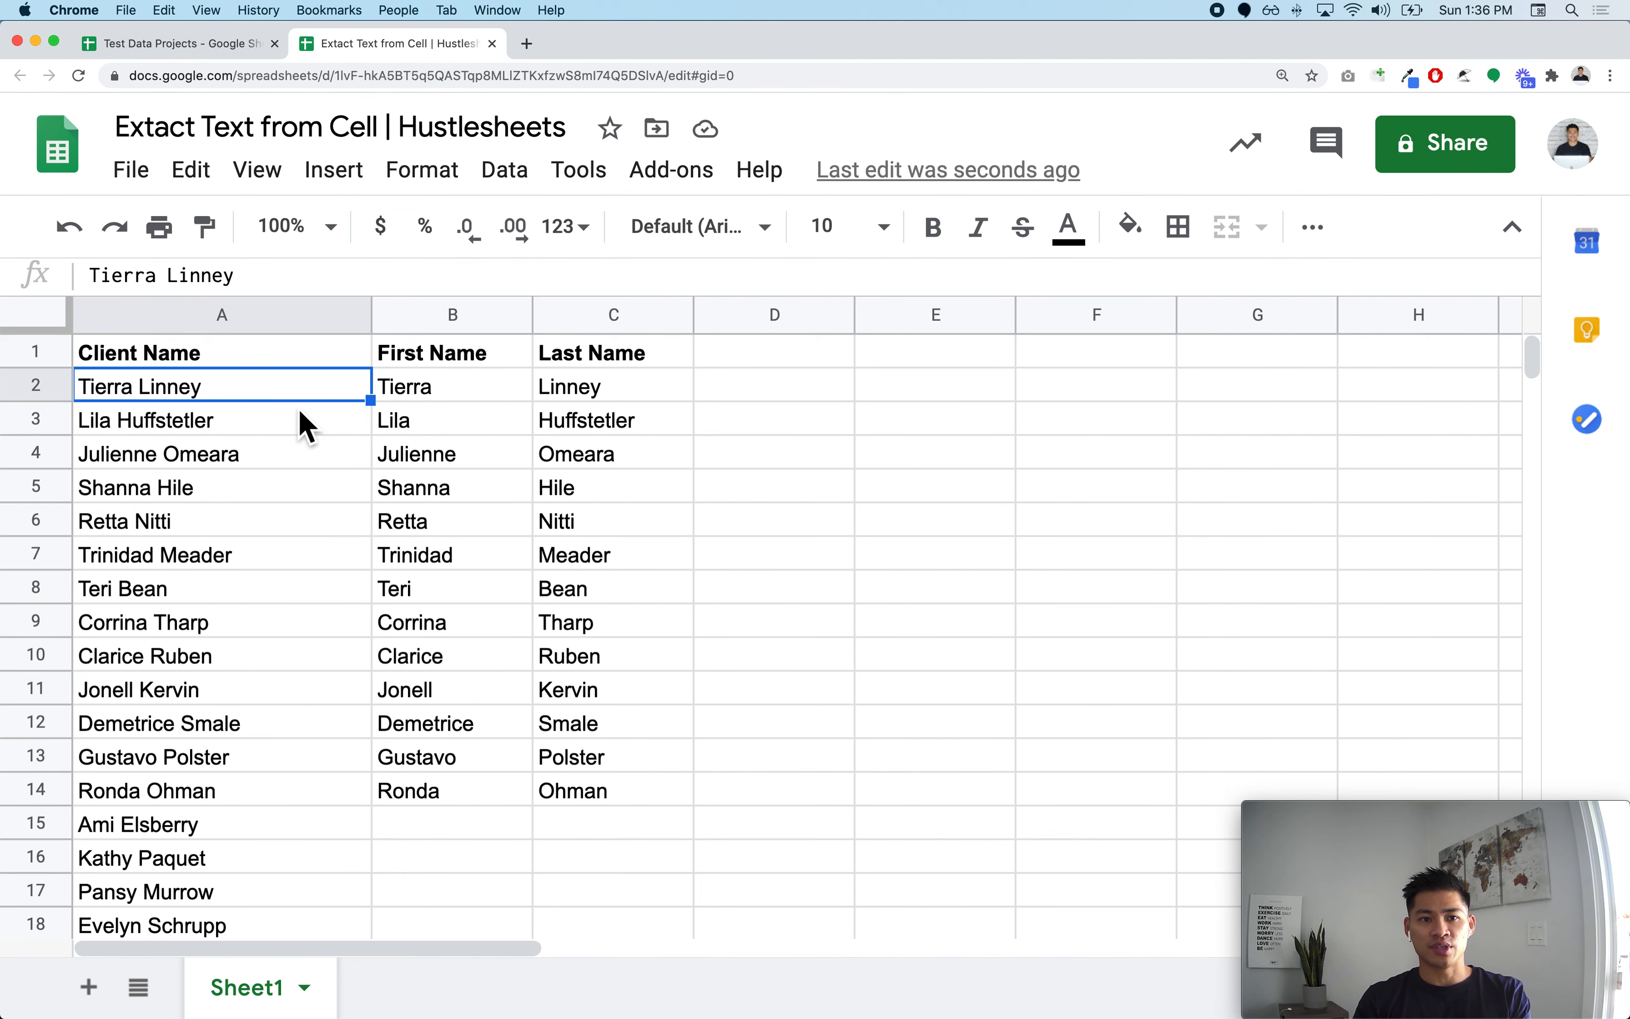
Step: Inspect the first and last name formulas in columns B and C
click(406, 396)
double_click(519, 391)
click(671, 424)
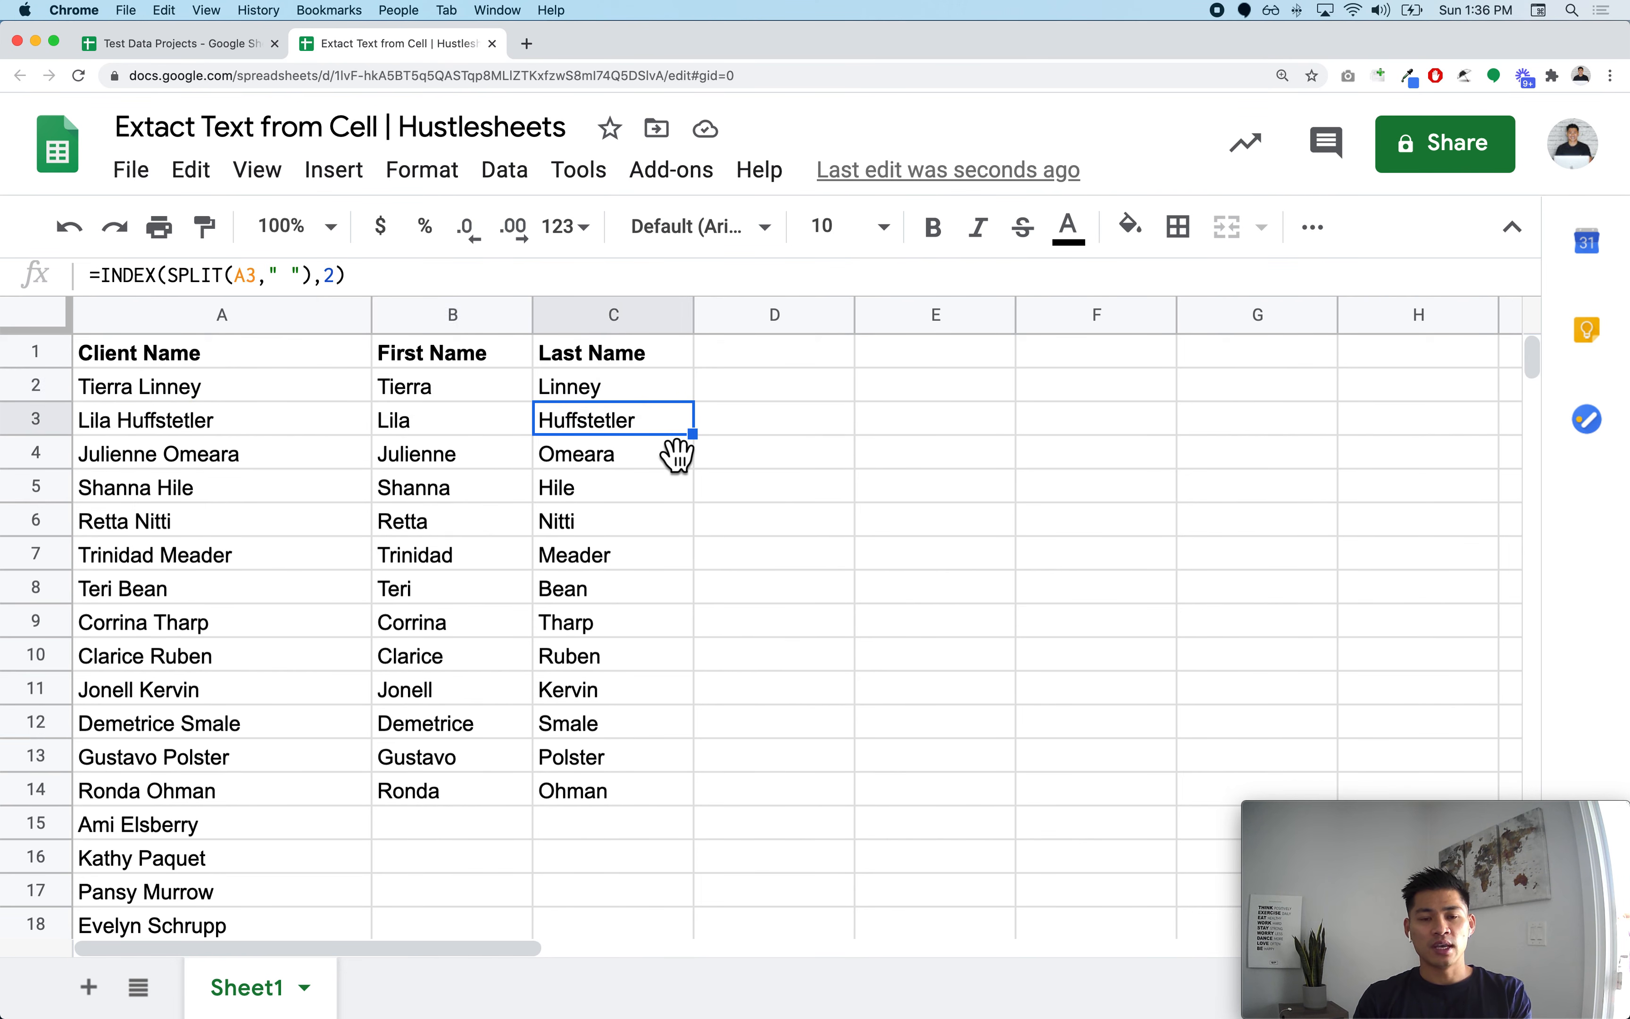